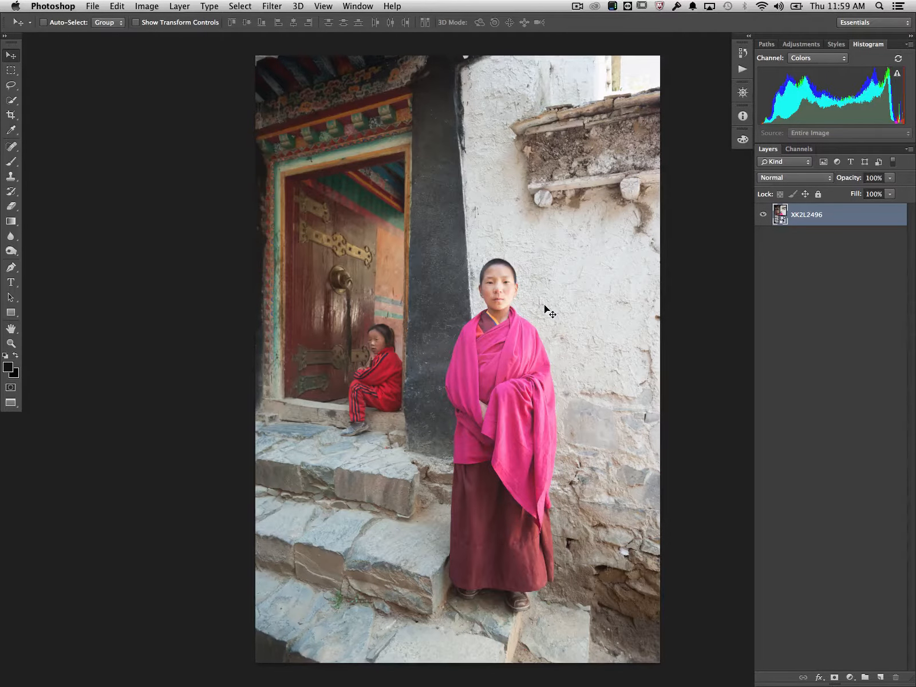
Select the standing boy's pink robe with the Quick Selection tool, using a 60 px brush.
key(super+equal)
key(super+equal)
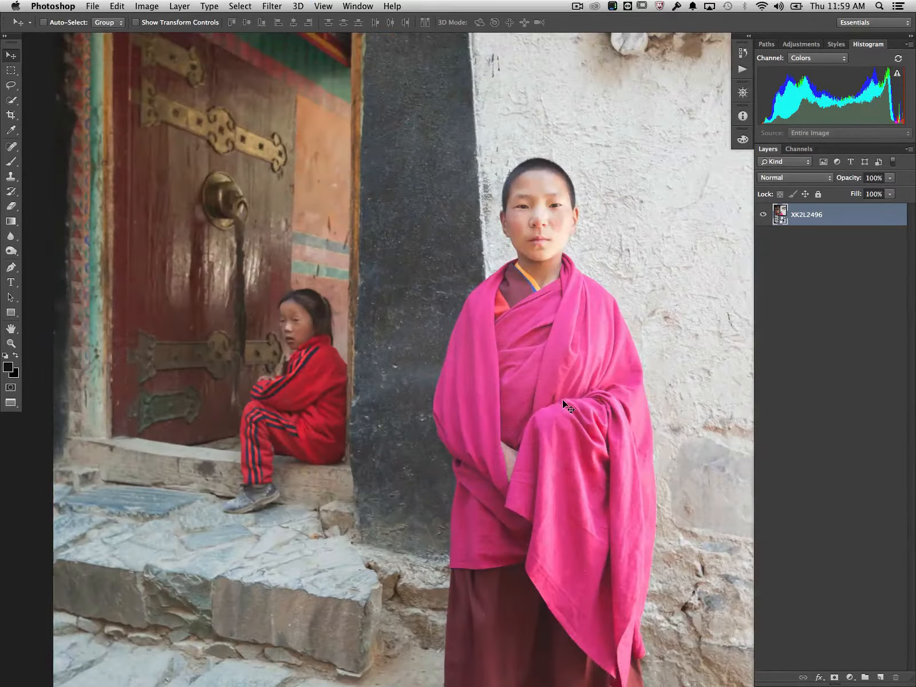
scroll(562, 400, down, 5)
scroll(562, 400, right, 3)
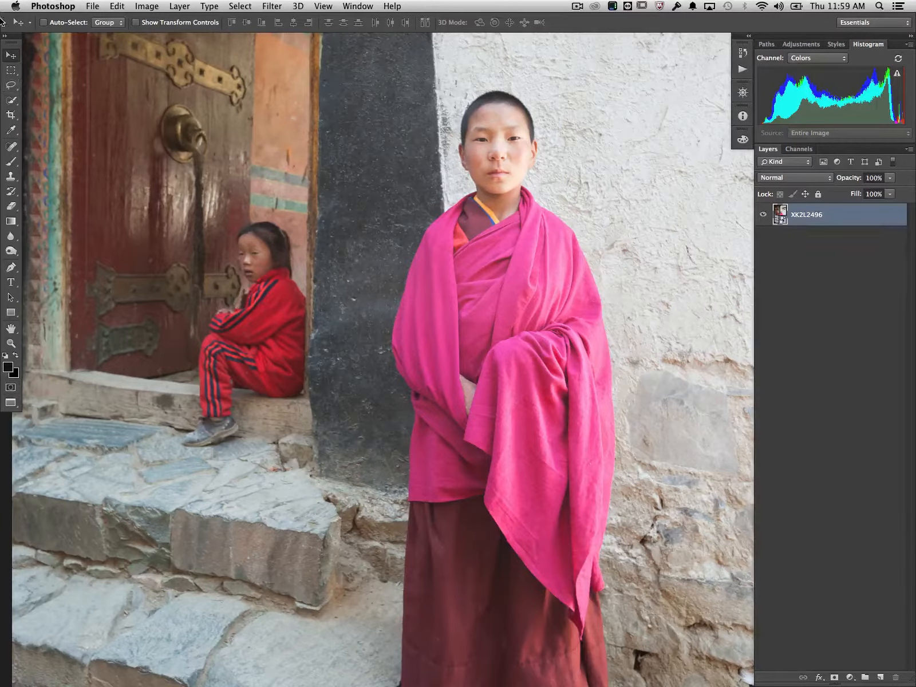
click(11, 102)
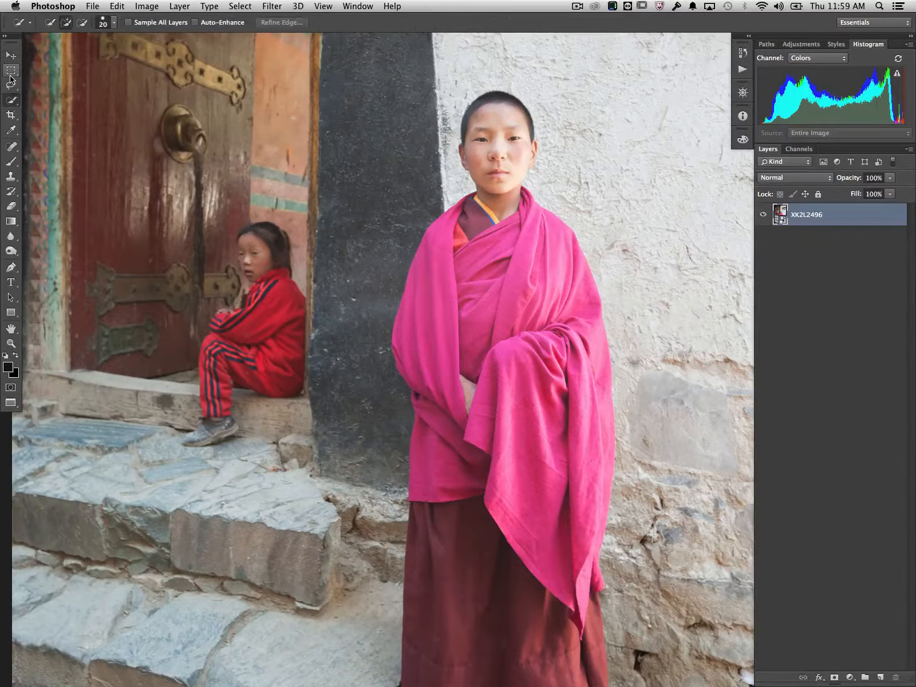
click(11, 105)
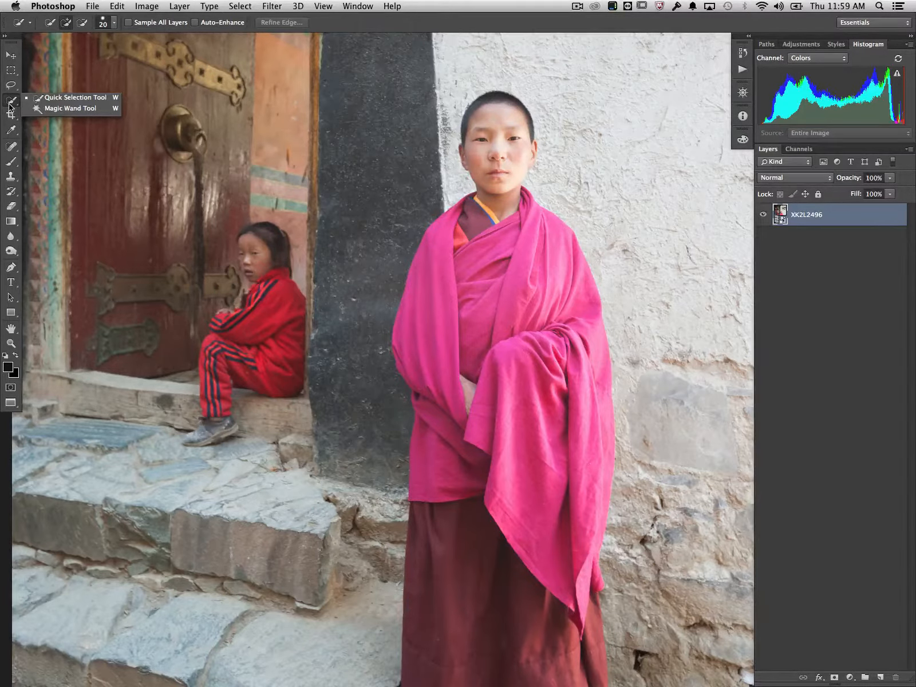
click(50, 100)
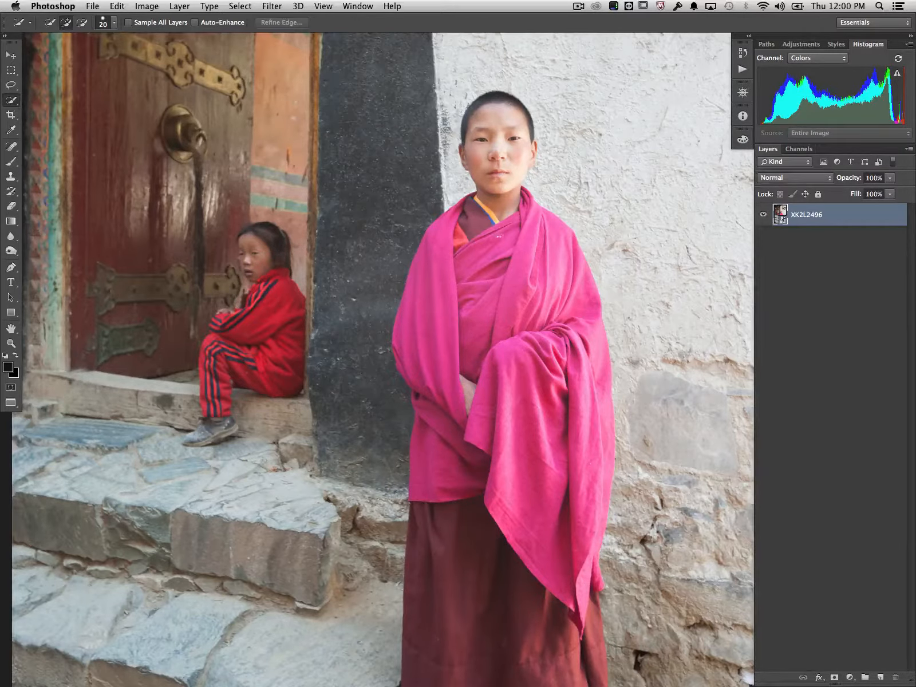
key(bracketright)
key(bracketright)
key(bracketright)
key(bracketright)
key(bracketright)
mouse_move(530, 213)
mouse_down()
mouse_move(587, 395)
mouse_move(595, 498)
mouse_move(588, 575)
mouse_move(484, 450)
mouse_move(504, 450)
mouse_move(441, 469)
mouse_up()
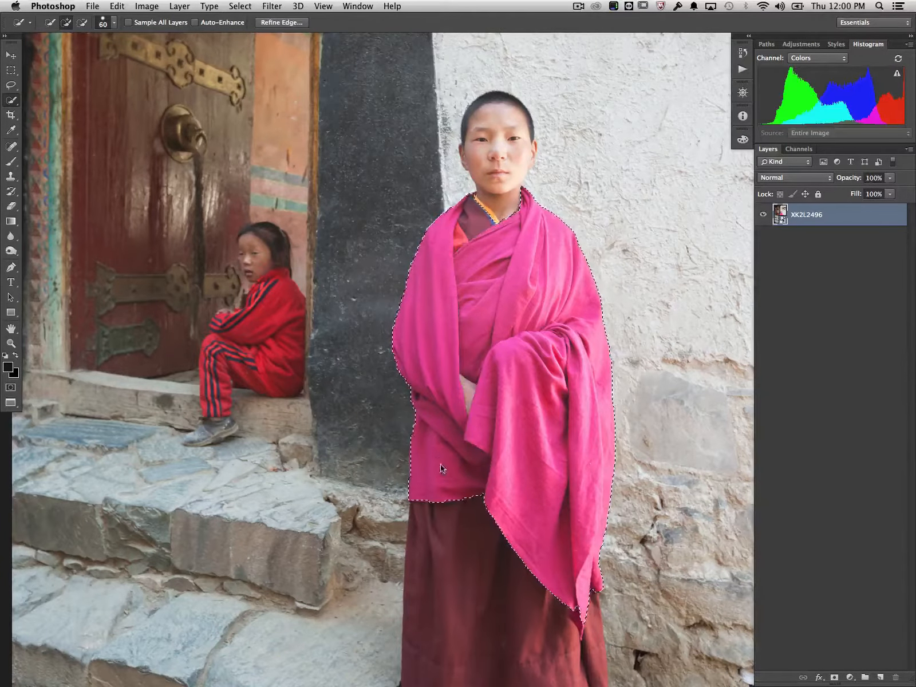
Extend the selection over the dark fold at the pink robe's lowest tip, using a 15 px brush.
key(bracketleft)
key(bracketleft)
key(bracketleft)
key(bracketleft)
key(bracketleft)
key(bracketleft)
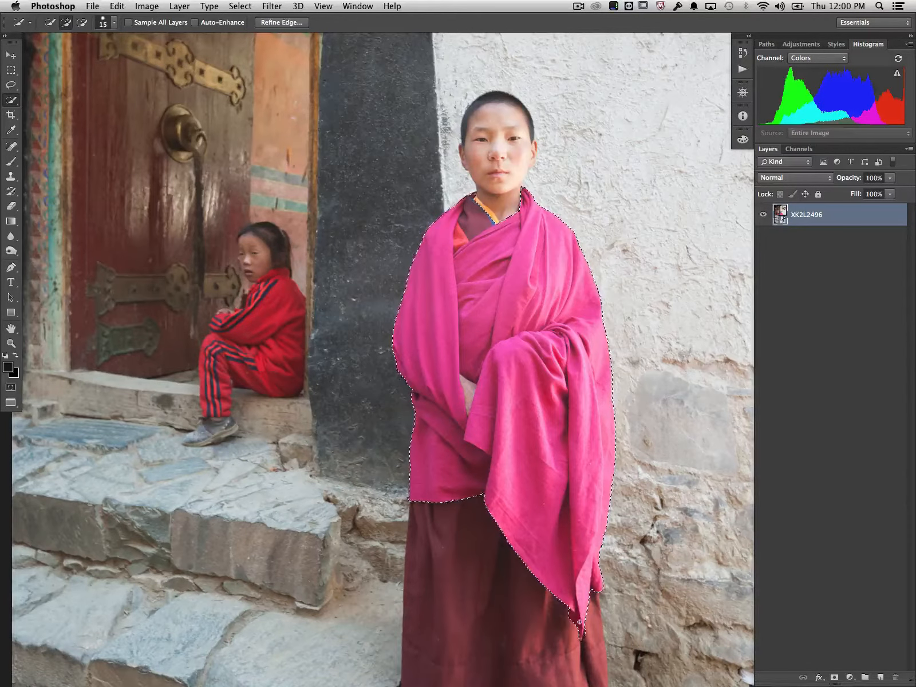
Try to add the seated girl's red outfit to the selection with a 600 px brush.
key(bracketright)
key(bracketright)
key(bracketright)
key(bracketright)
key(bracketright)
key(bracketright)
key(bracketright)
key(bracketright)
key(bracketright)
key(bracketright)
key(bracketright)
key(bracketright)
key(bracketright)
key(bracketright)
key(bracketright)
key(bracketright)
key(bracketright)
key(bracketright)
key(bracketright)
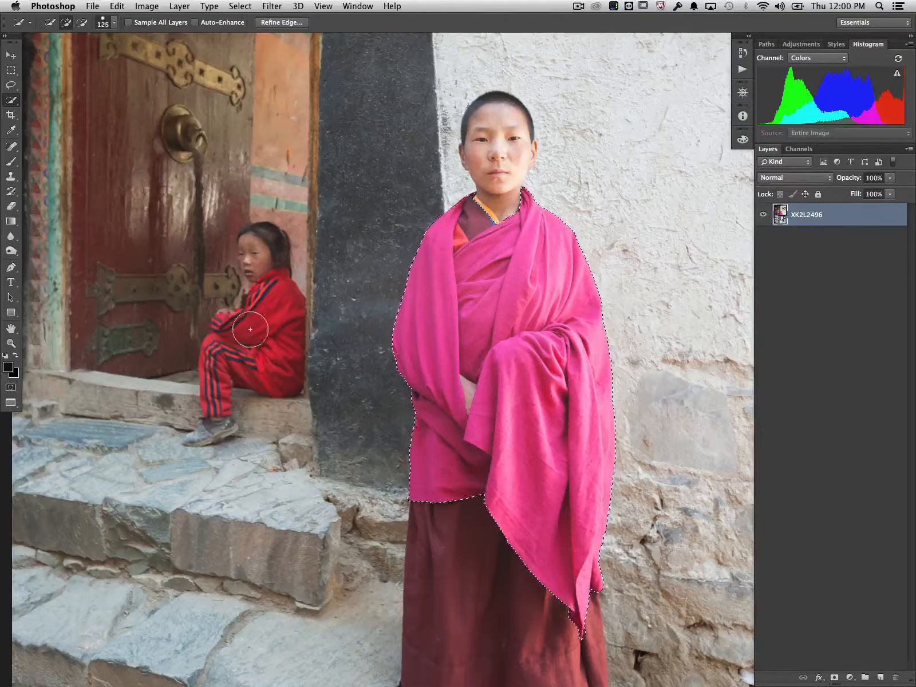
key(bracketright)
key(bracketright)
click(253, 330)
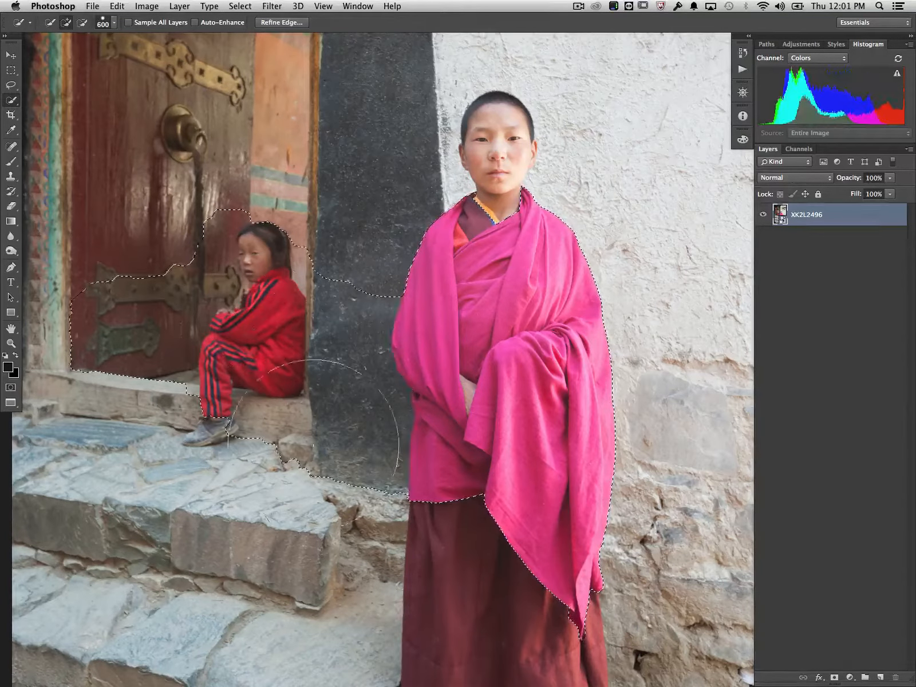
key(super+z)
Add the seated girl's red jacket and trousers to the selection, using a 125 px brush.
key(bracketleft)
key(bracketleft)
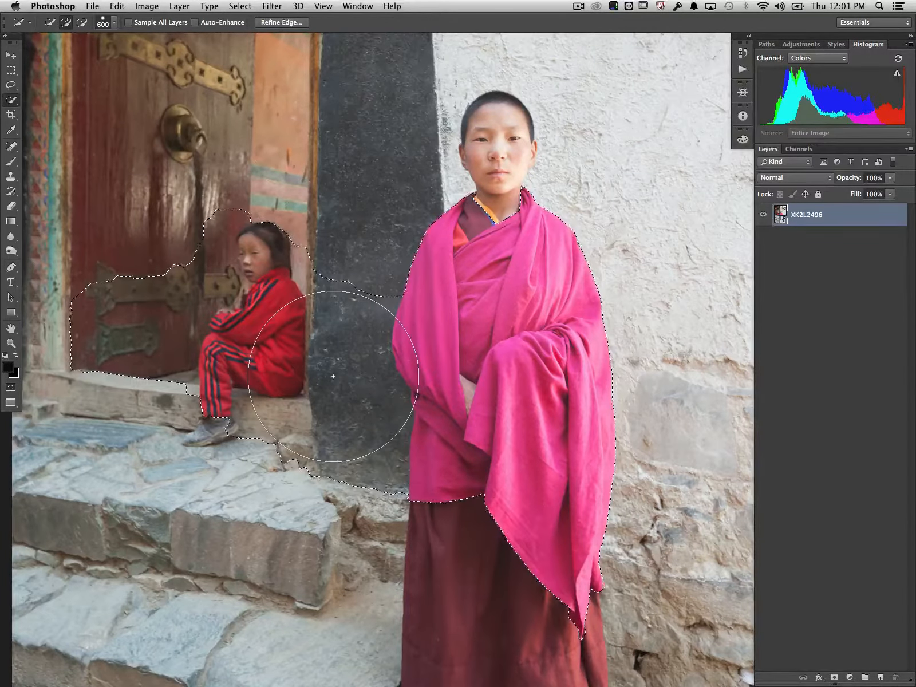
key(bracketleft)
key(bracketleft)
key(bracketleft)
key(bracketleft)
key(bracketleft)
key(bracketleft)
key(bracketleft)
key(bracketleft)
key(bracketleft)
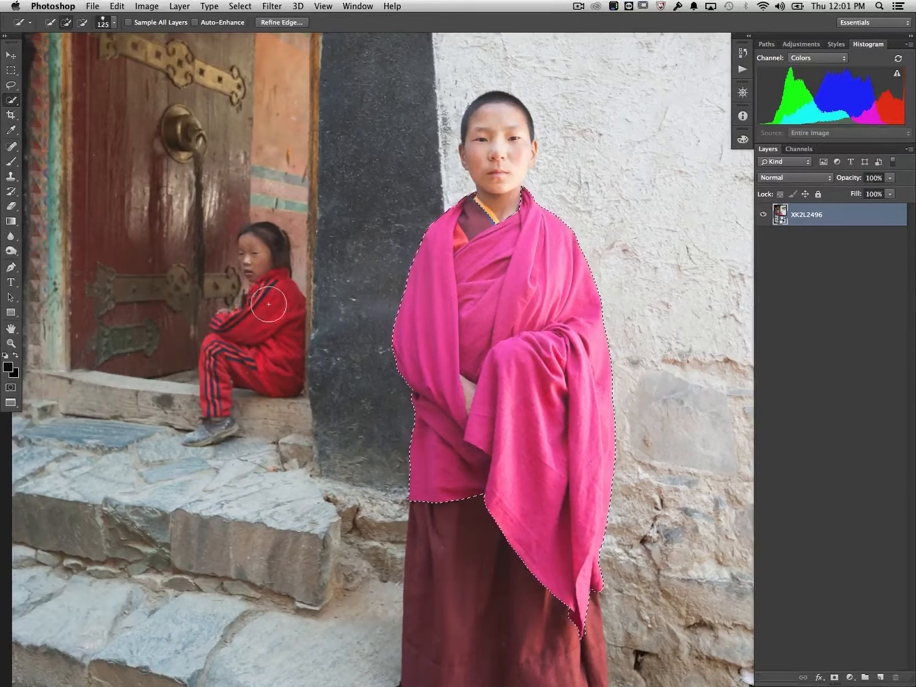
click(252, 330)
mouse_move(253, 329)
mouse_down()
mouse_move(240, 339)
mouse_move(216, 402)
mouse_up()
Refine the selection around the girl's sleeve and hands with a 45 px brush.
key(bracketleft)
key(bracketleft)
key(bracketleft)
key(bracketleft)
drag(228, 319, 210, 327)
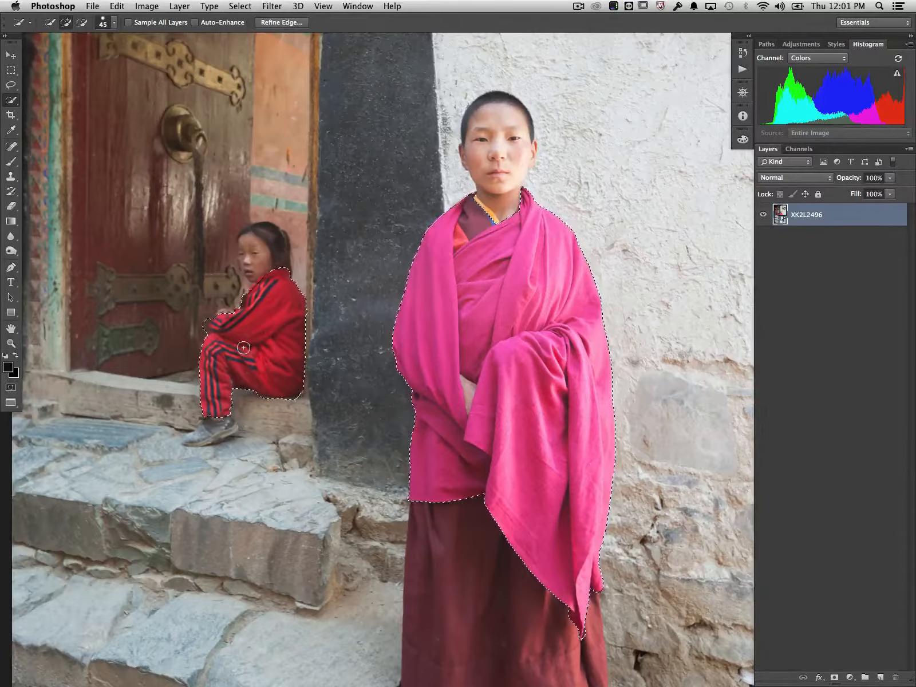
Set the selection brush to 60 px and undo the selection of the girl's red outfit.
key(bracketright)
key(bracketright)
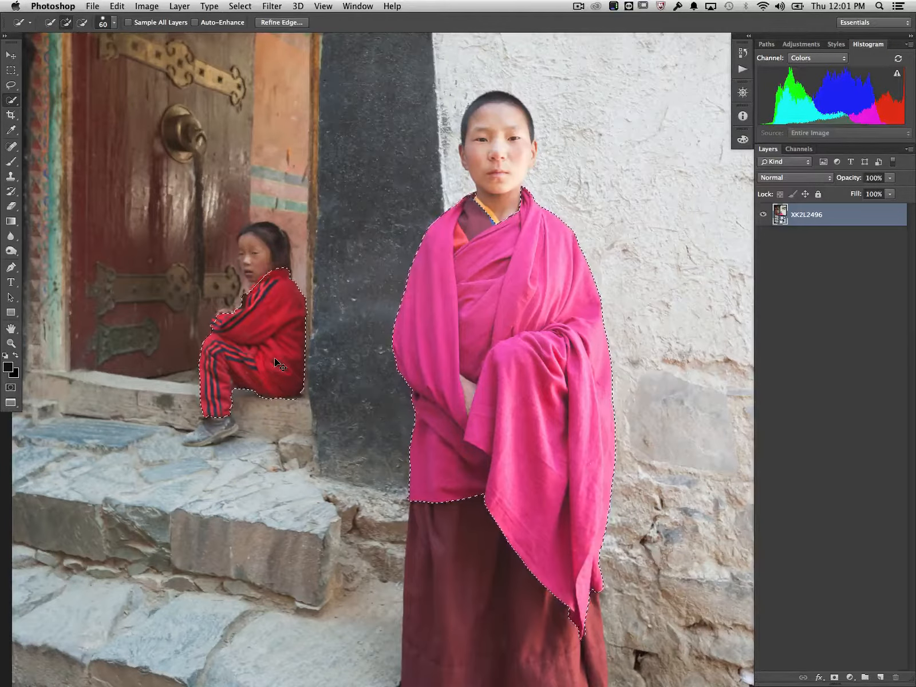
key(alt+super+z)
key(alt+super+z)
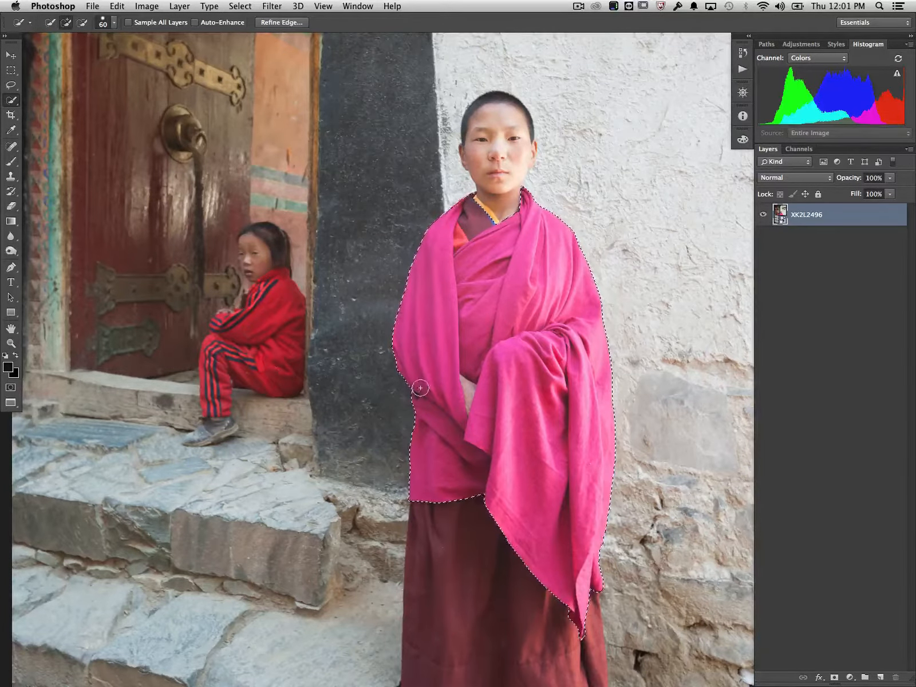
Subtract the maroon undershirt at the boy's neckline from the selection and add it back, using a 60 px brush.
key(alt)
drag(474, 217, 468, 236)
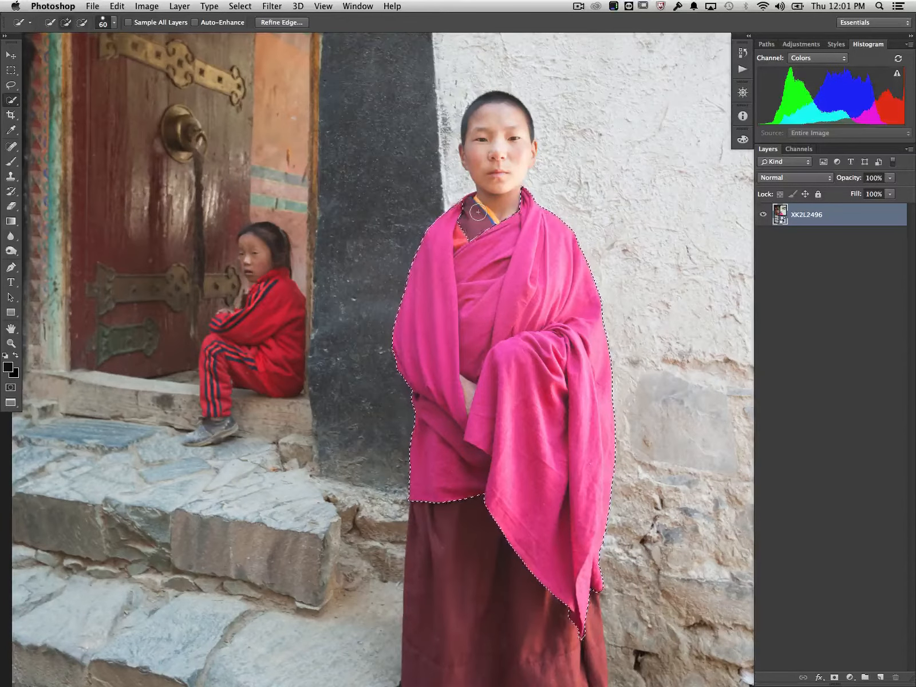
key(alt)
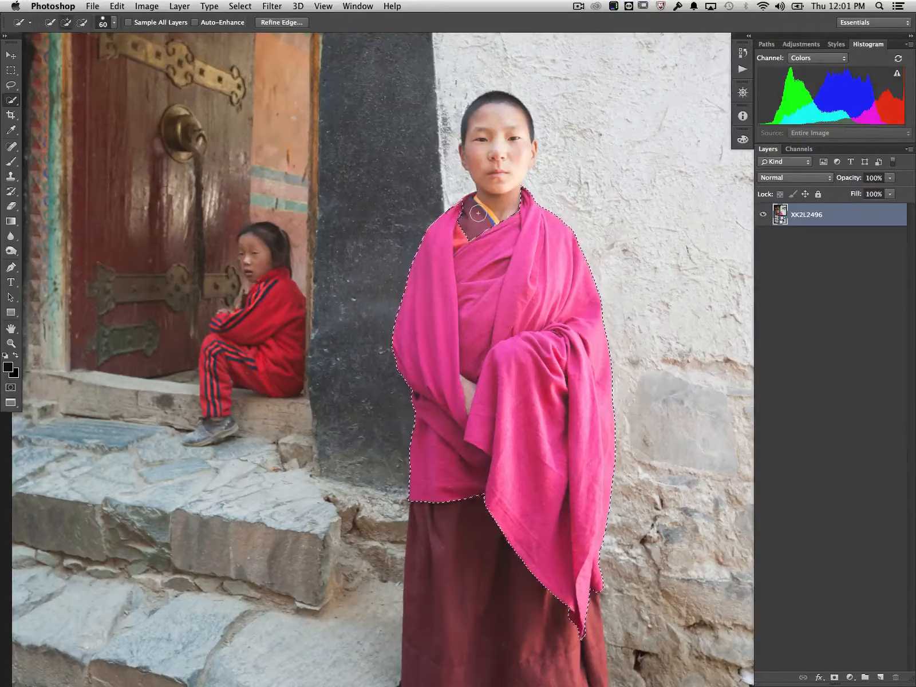
key(alt)
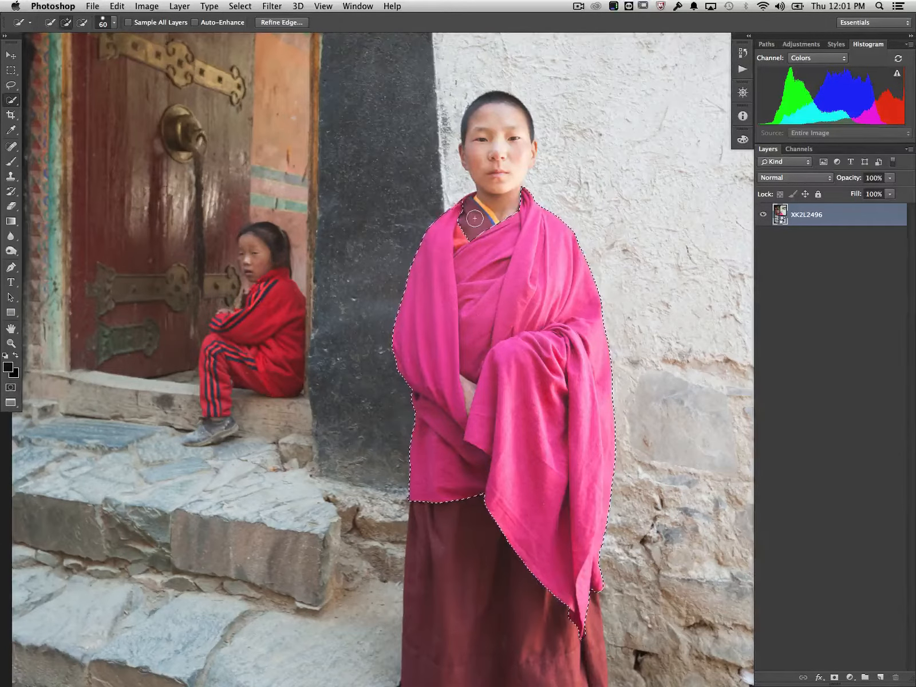
drag(475, 218, 487, 228)
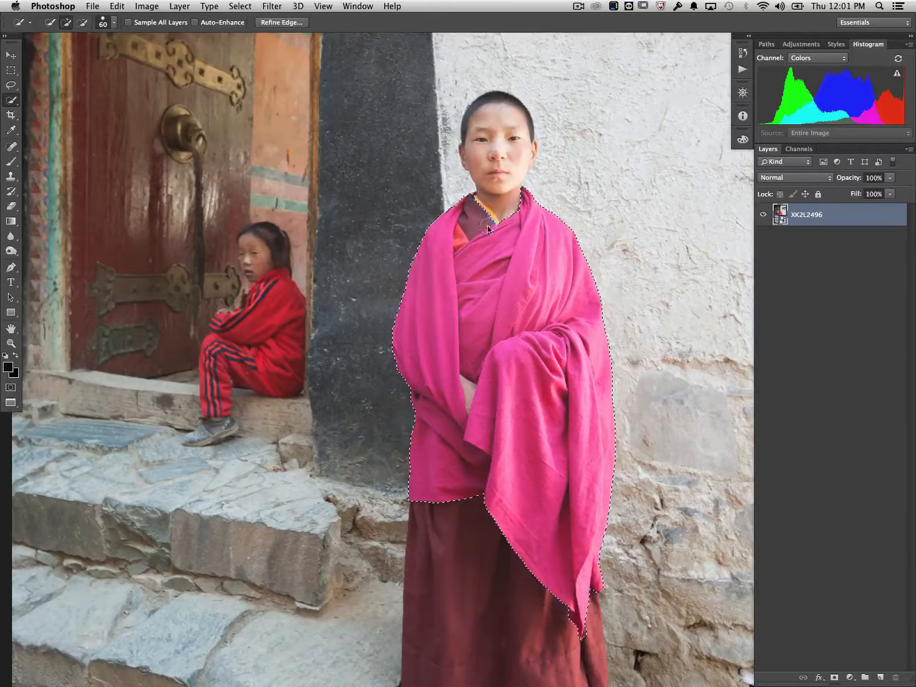
Subtract the undershirt and collar area from the robe selection, cleaning up the neckline edges with a 10 px brush.
key(alt)
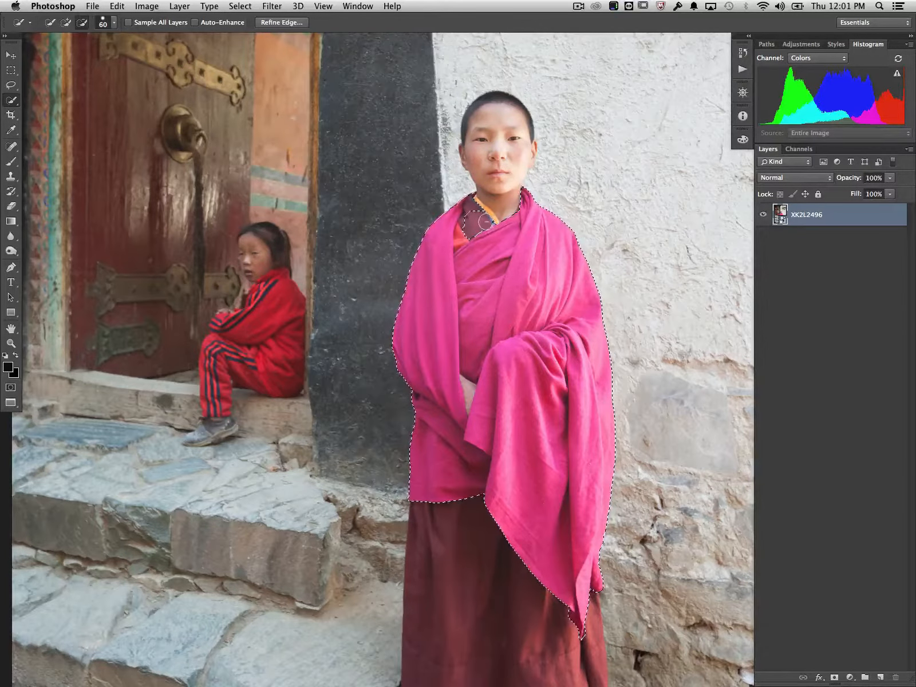
drag(468, 222, 464, 236)
key(bracketleft)
key(bracketleft)
key(bracketleft)
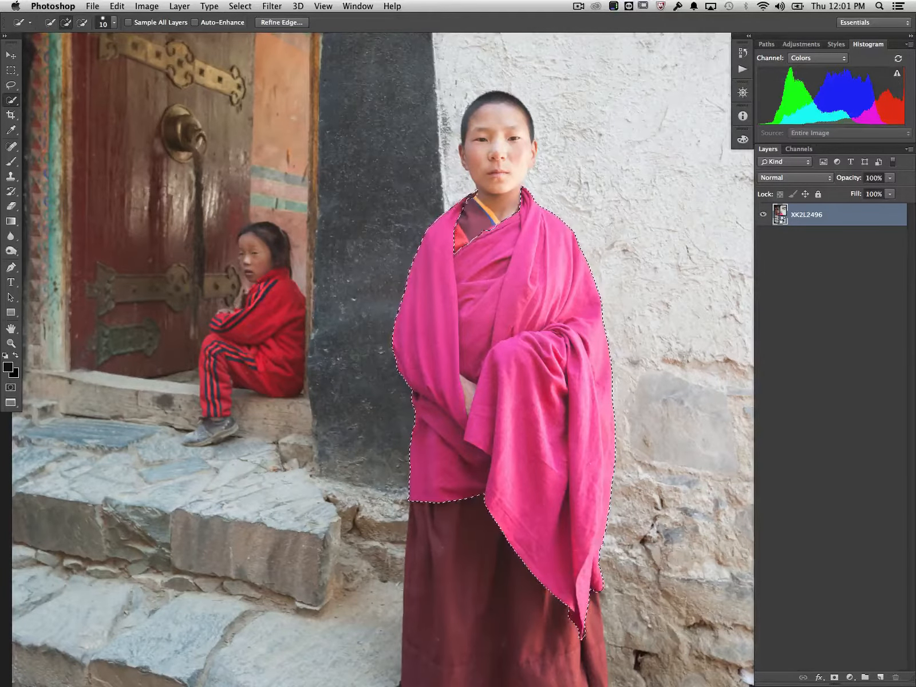
Subtract the exposed patch of arm between the robe's folds from the selection, using a 10 px brush.
key(alt)
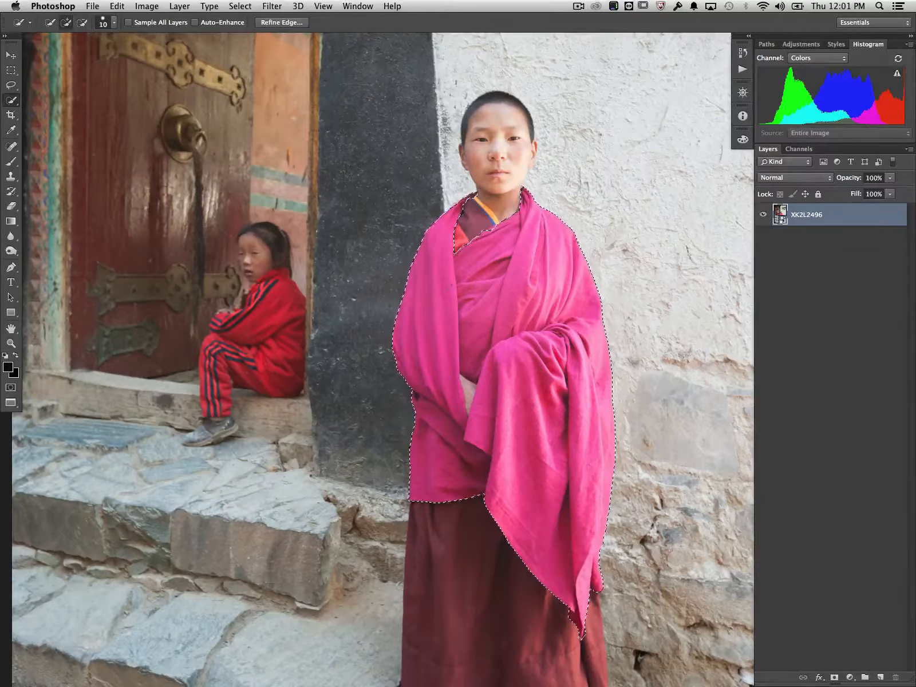
key(alt)
alt+click(467, 393)
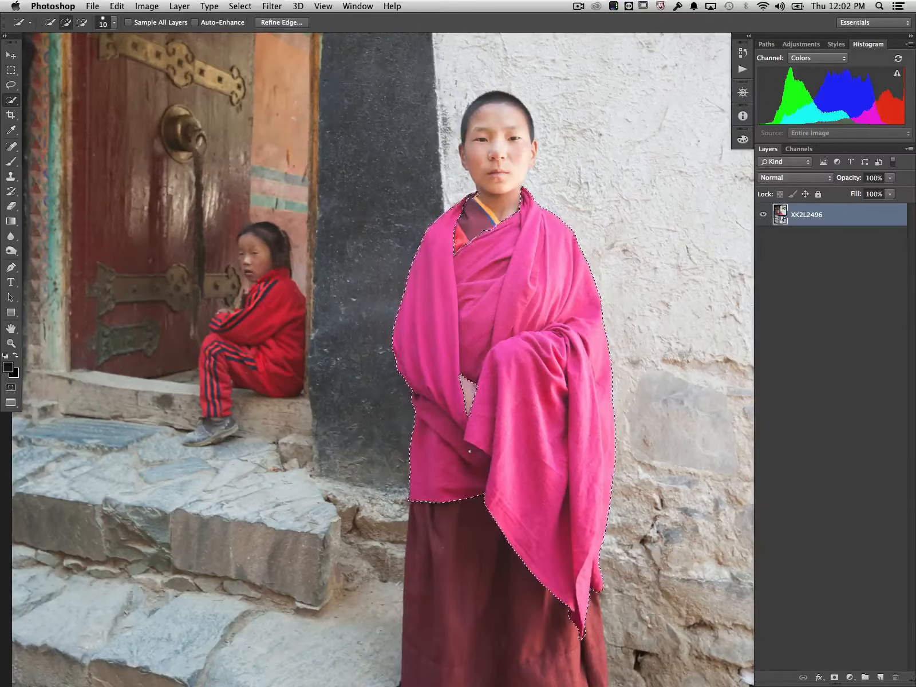
Create a Curves adjustment layer from the robe selection and turn its red mask overlay on and off.
click(850, 678)
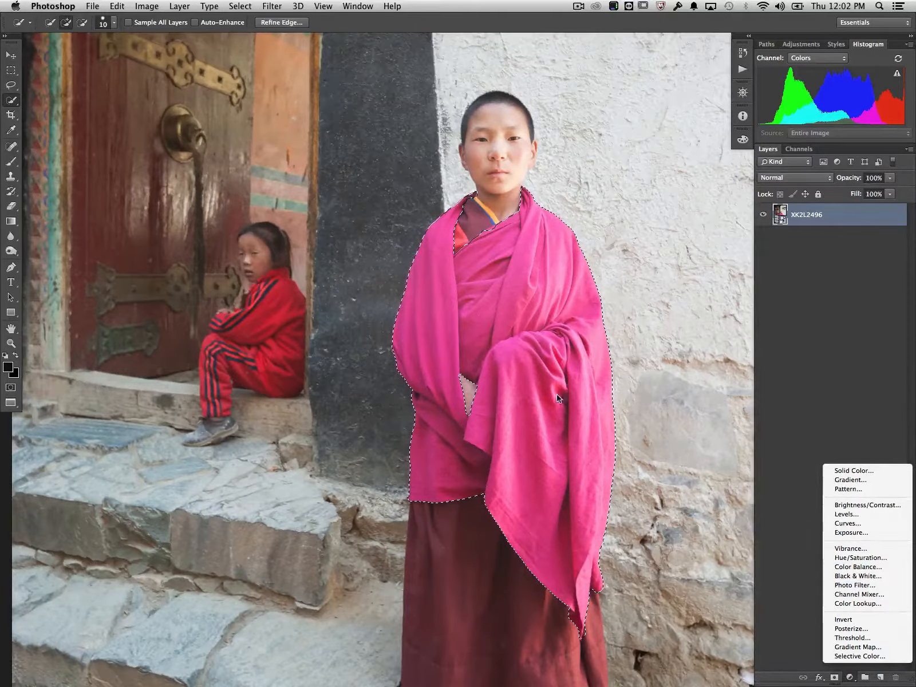
click(838, 524)
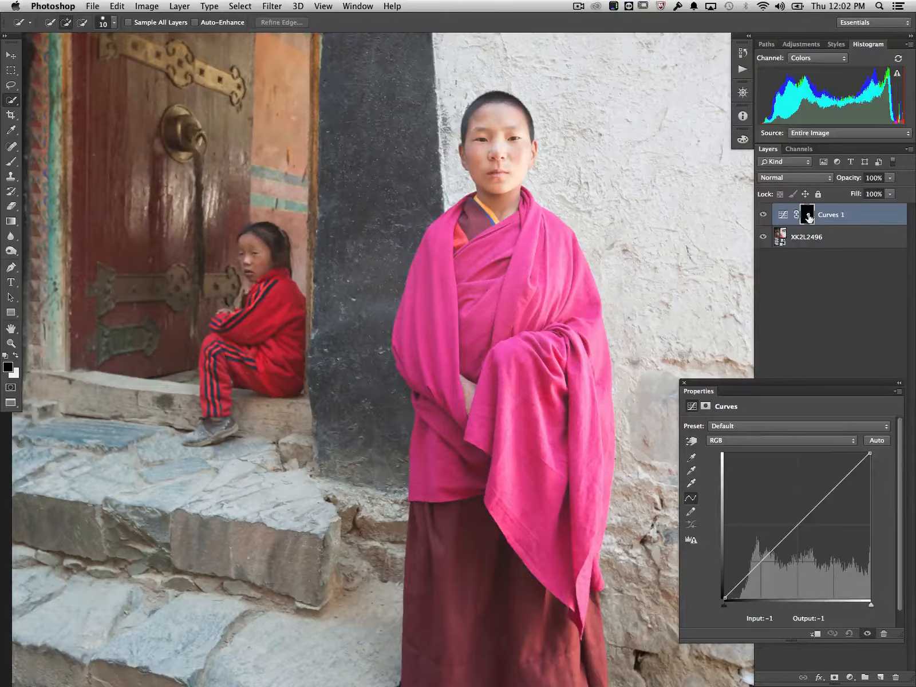
alt+shift+click(808, 216)
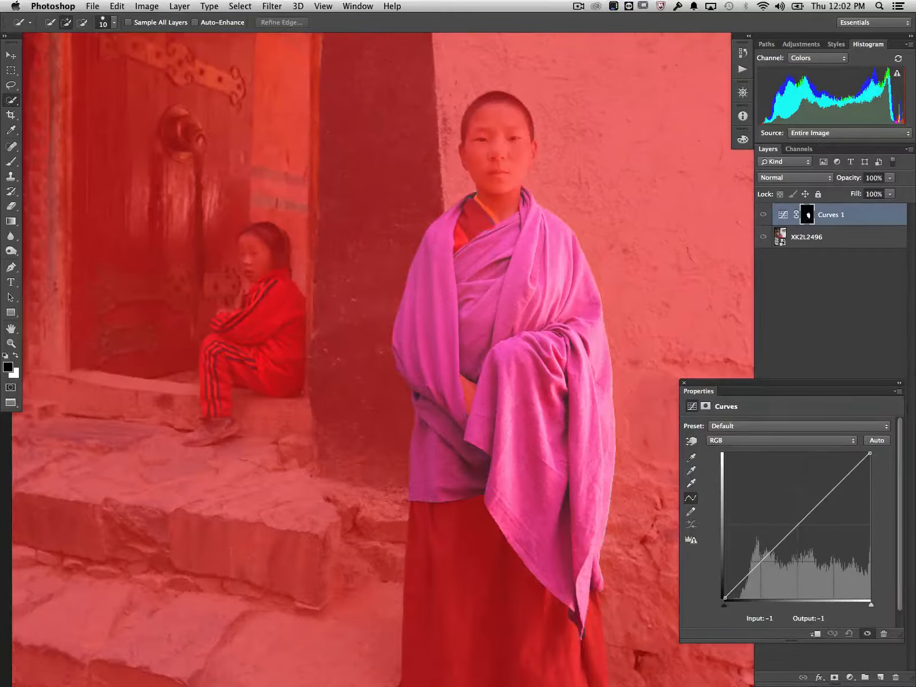
alt+shift+click(808, 215)
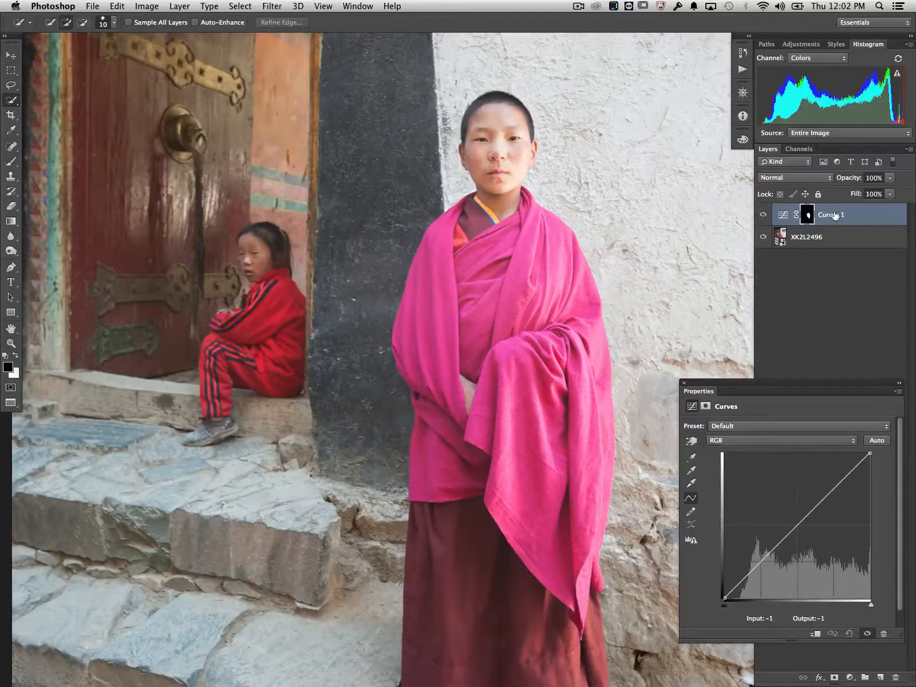
Close the Curves properties and remove the adjustment layer, keeping the robe selection active on the photo layer.
click(684, 382)
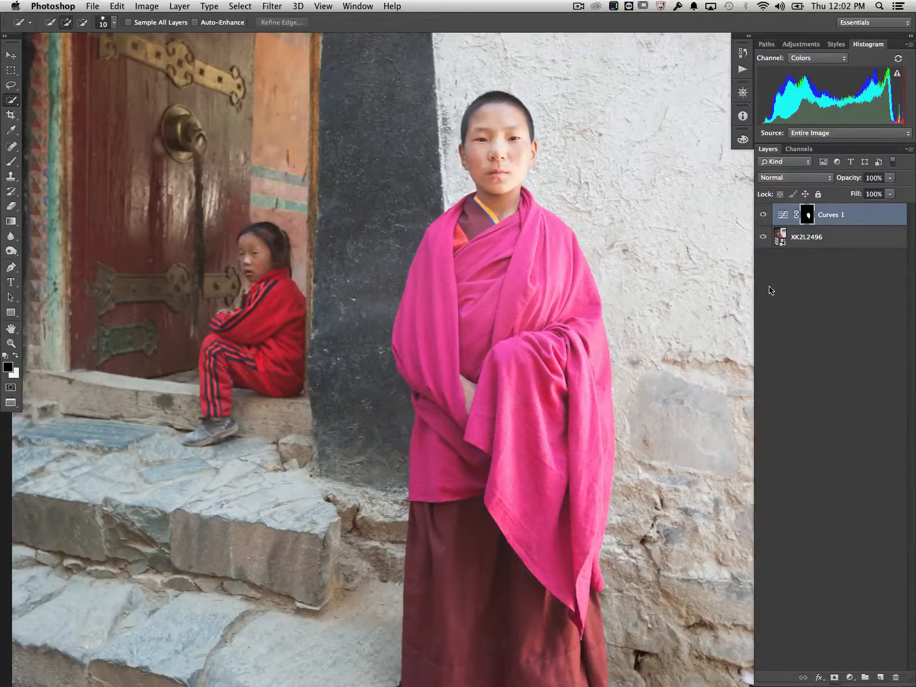
super+click(808, 214)
key(Delete)
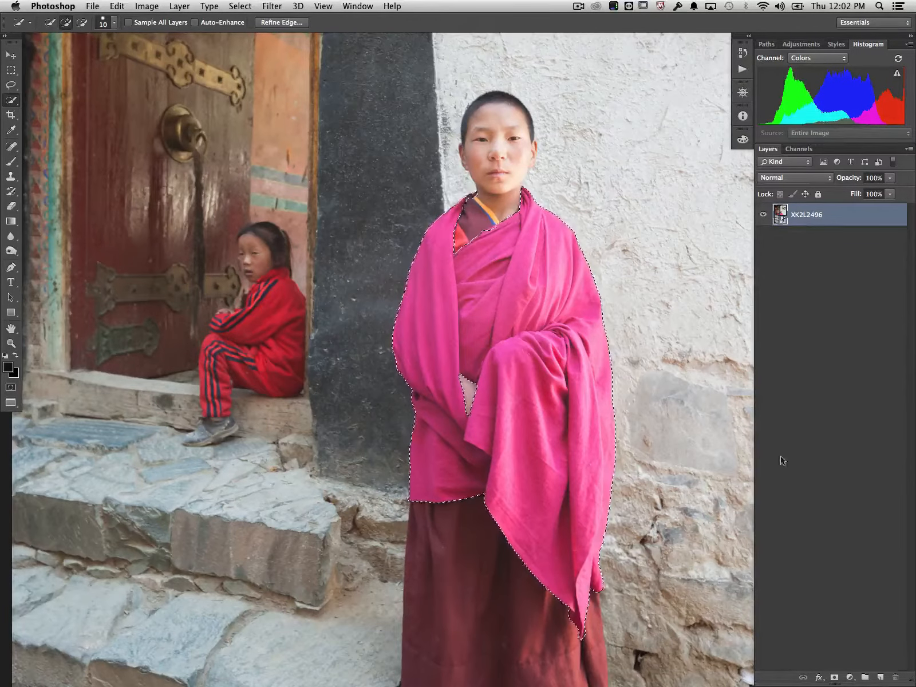
Extend the selection to the edge of the rounded fold at the robe's lower hem, using a 5 px brush.
key(super+plus)
key(super+plus)
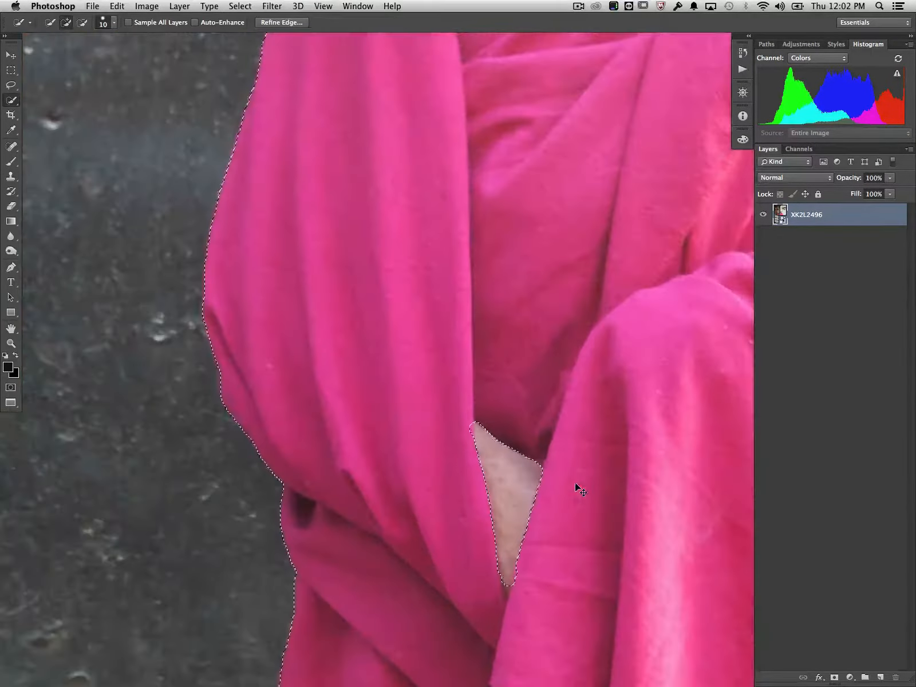
scroll(575, 484, down, 10)
scroll(575, 484, right, 8)
scroll(575, 485, right, 2)
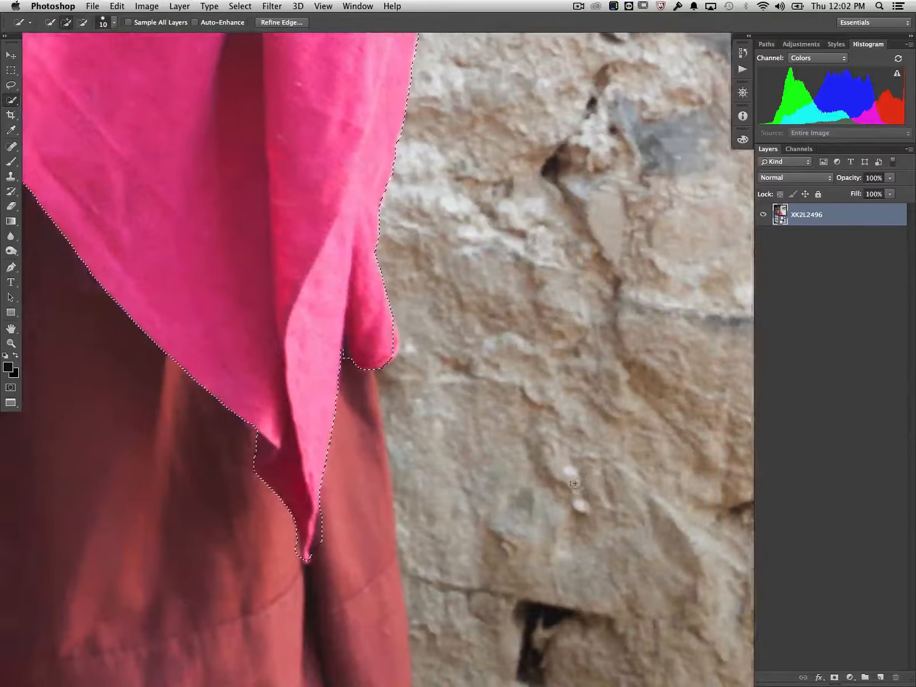
scroll(575, 484, left, 6)
scroll(575, 484, up, 2)
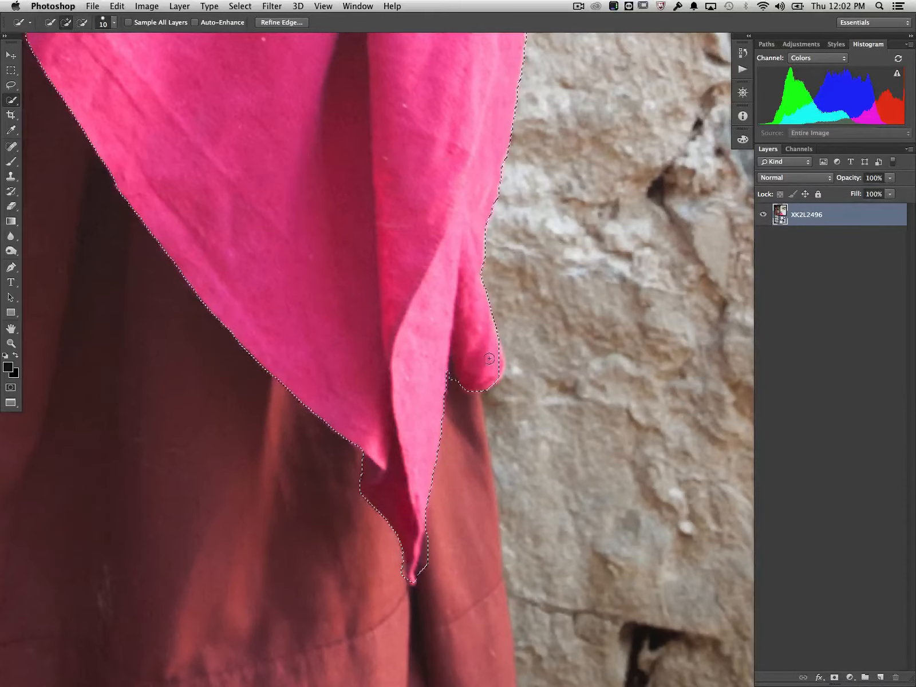
key(bracketleft)
key(bracketleft)
key(bracketleft)
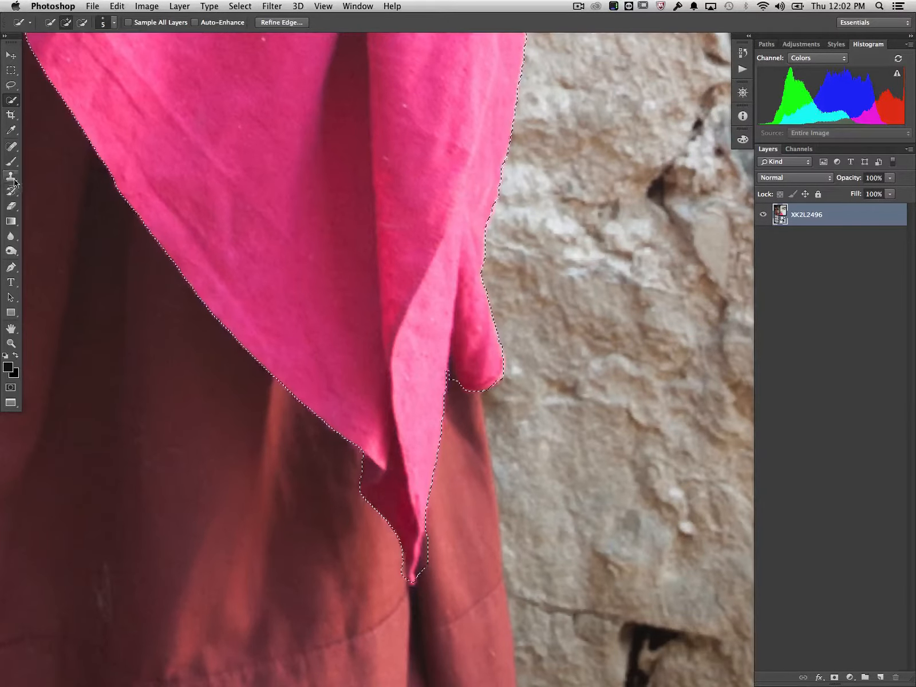
Switch to the Lasso tool and restore the robe selection after clearing it.
key(l)
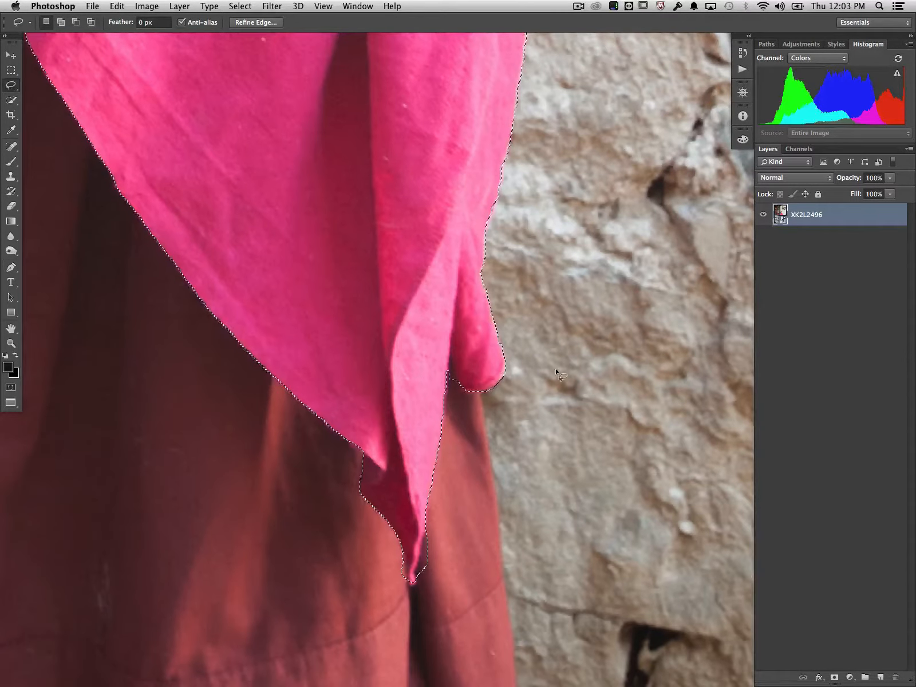
click(380, 282)
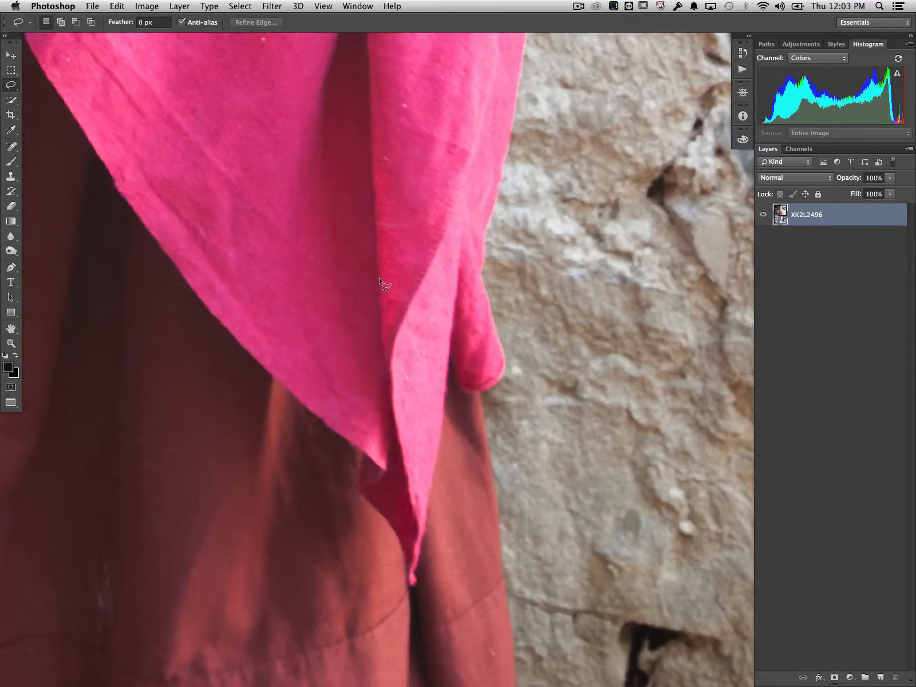
key(super+z)
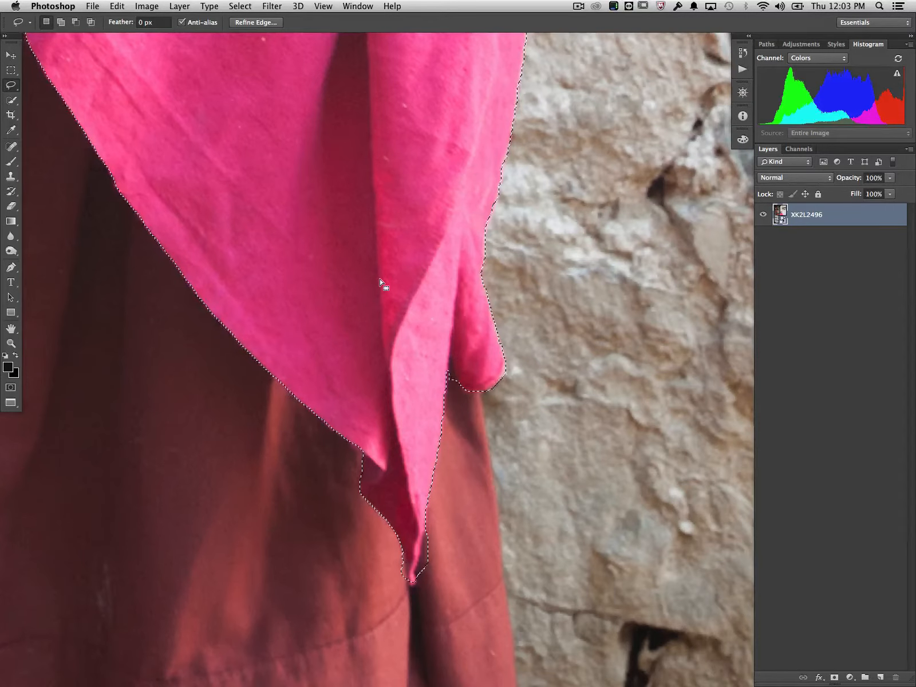
Clean up the robe selection with the Lasso in the notch beside the rounded fold at the lower hem.
key(shift)
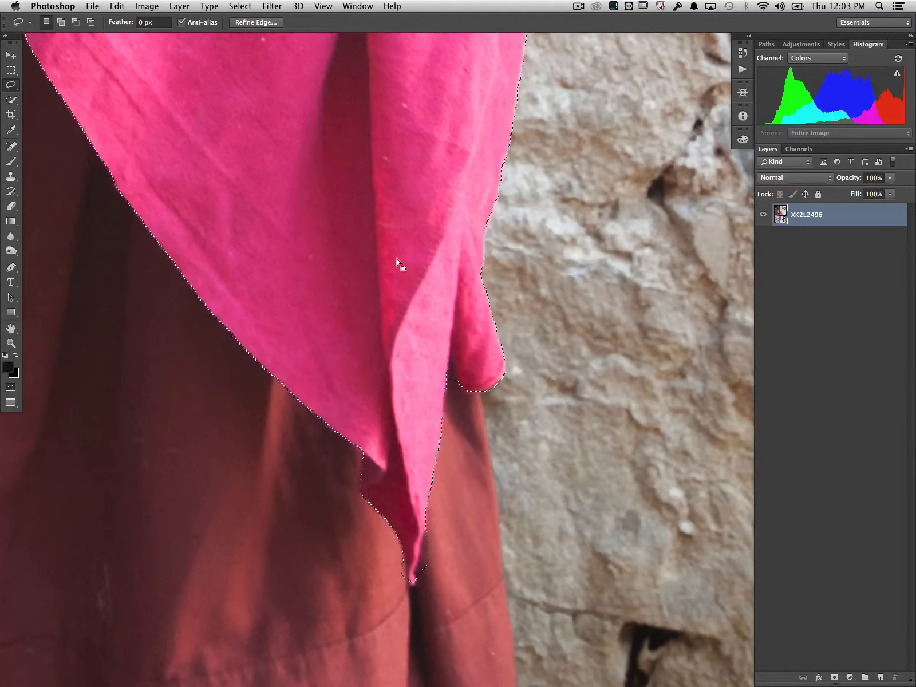
key(alt)
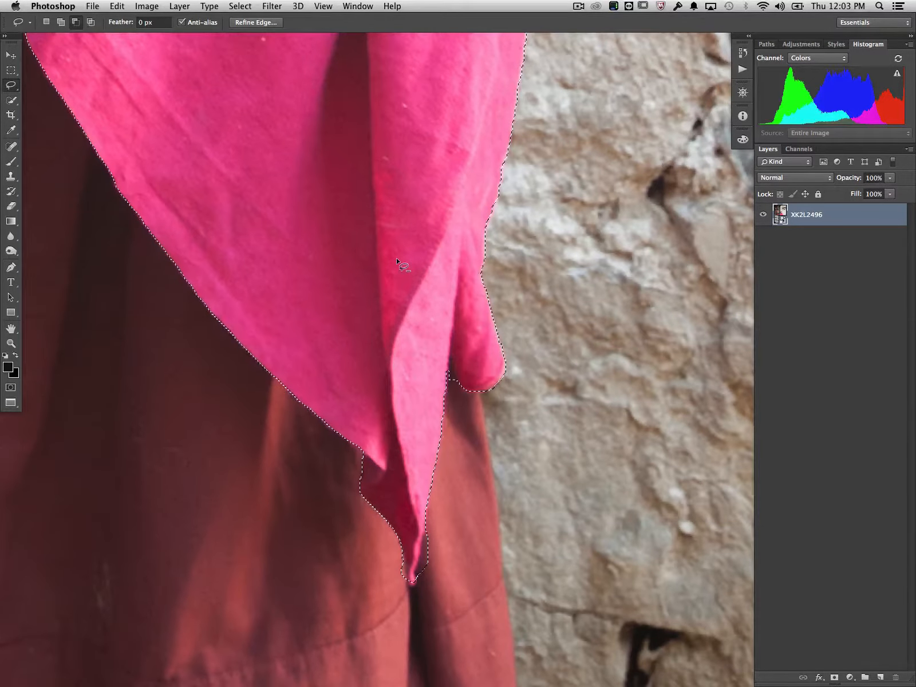
key(shift)
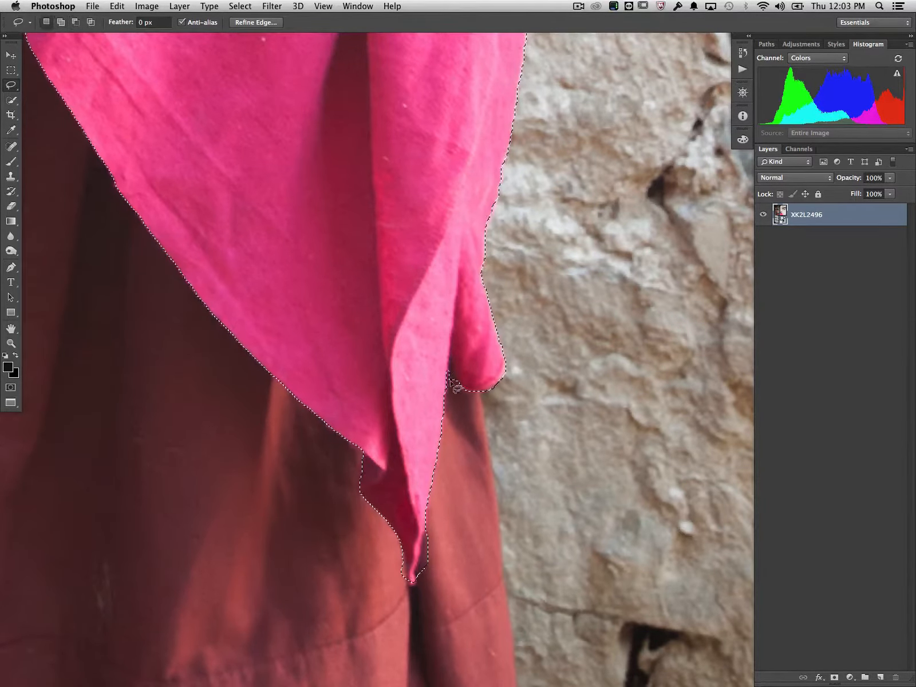
key(alt)
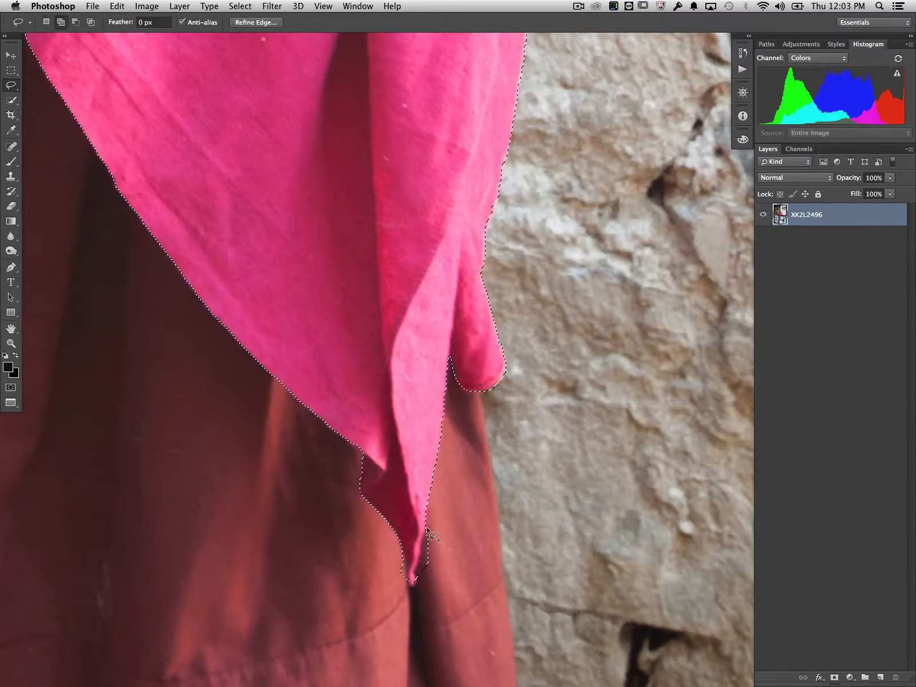
Subtract the excess skirt area on both sides of the robe's pointed lower tip from the selection.
key(alt)
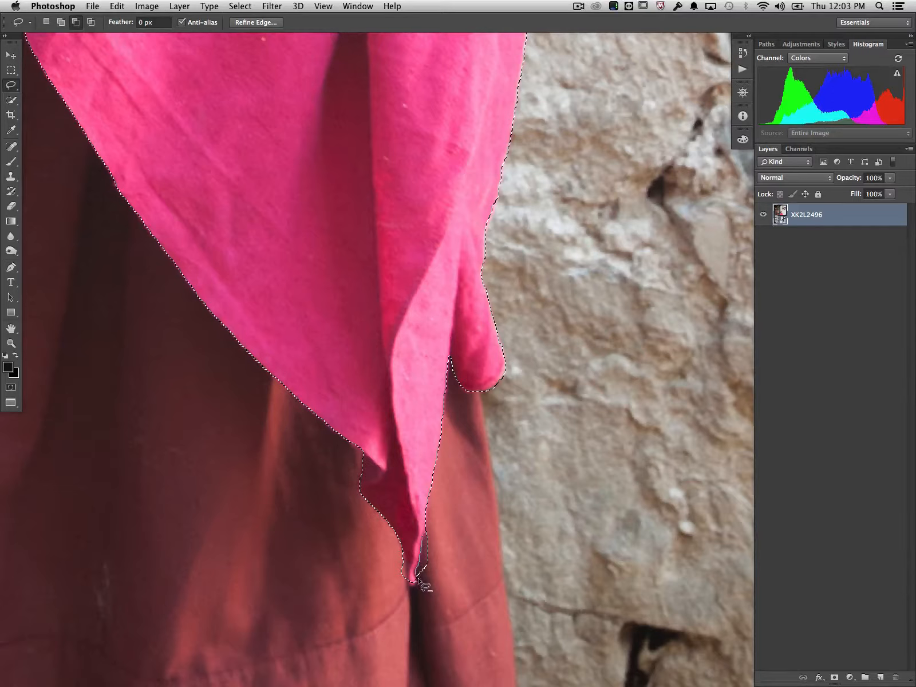
mouse_move(424, 585)
mouse_down()
mouse_move(446, 553)
mouse_move(430, 533)
mouse_up()
key(alt)
drag(396, 574, 401, 545)
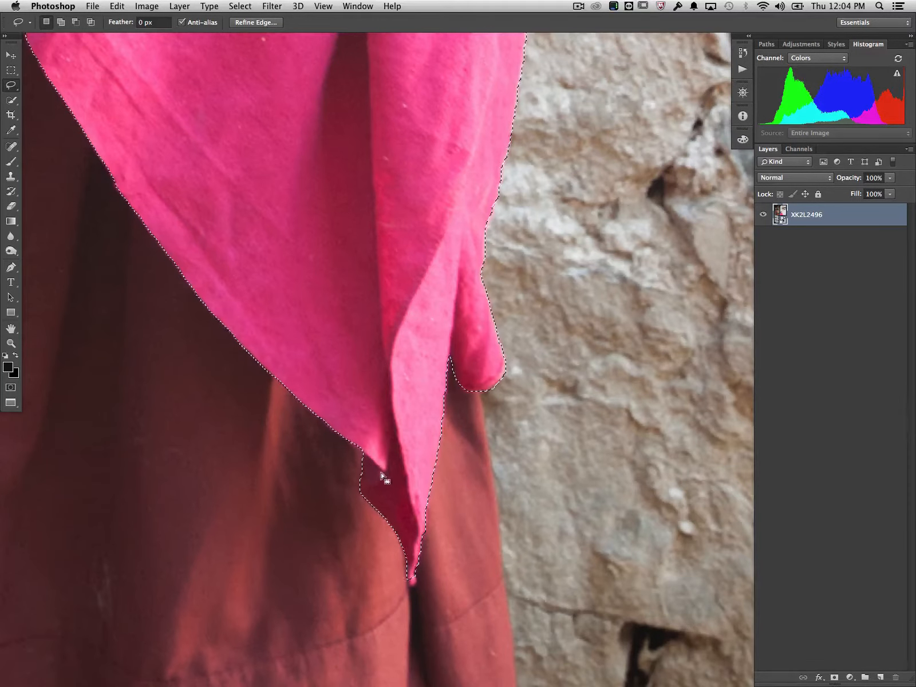
Correct the robe selection with the Lasso at the lower-left corner of the hem, beside the stone wall.
key(shift)
scroll(237, 231, up, 8)
scroll(238, 231, left, 10)
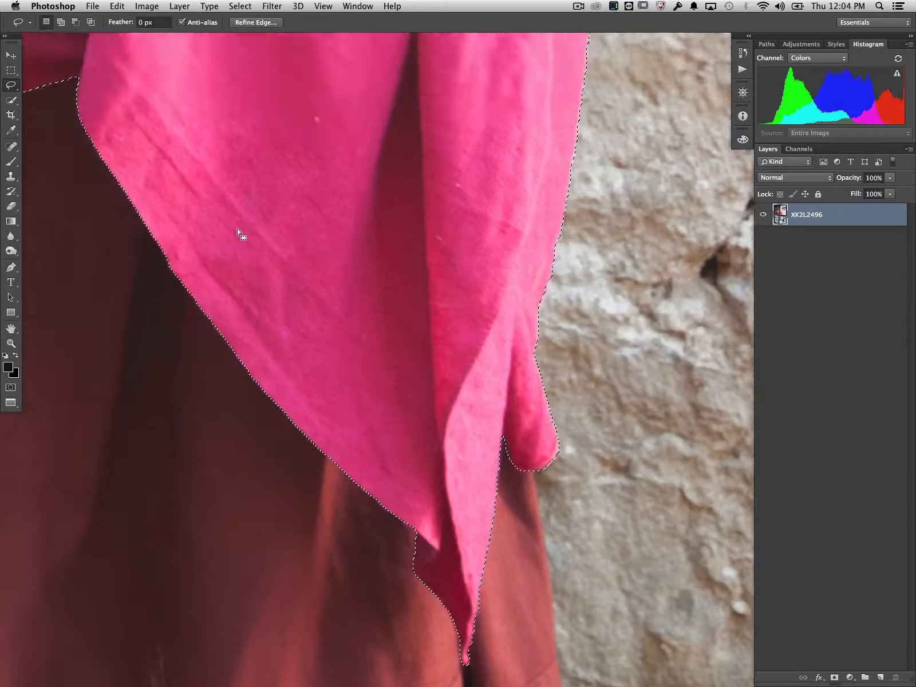
scroll(237, 231, up, 8)
scroll(237, 230, left, 10)
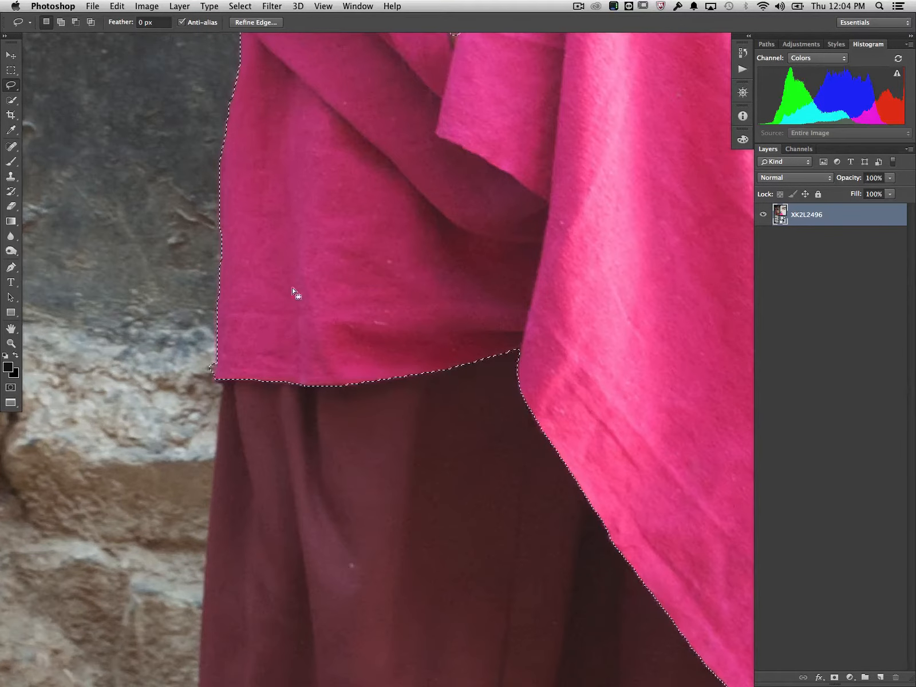
key(shift)
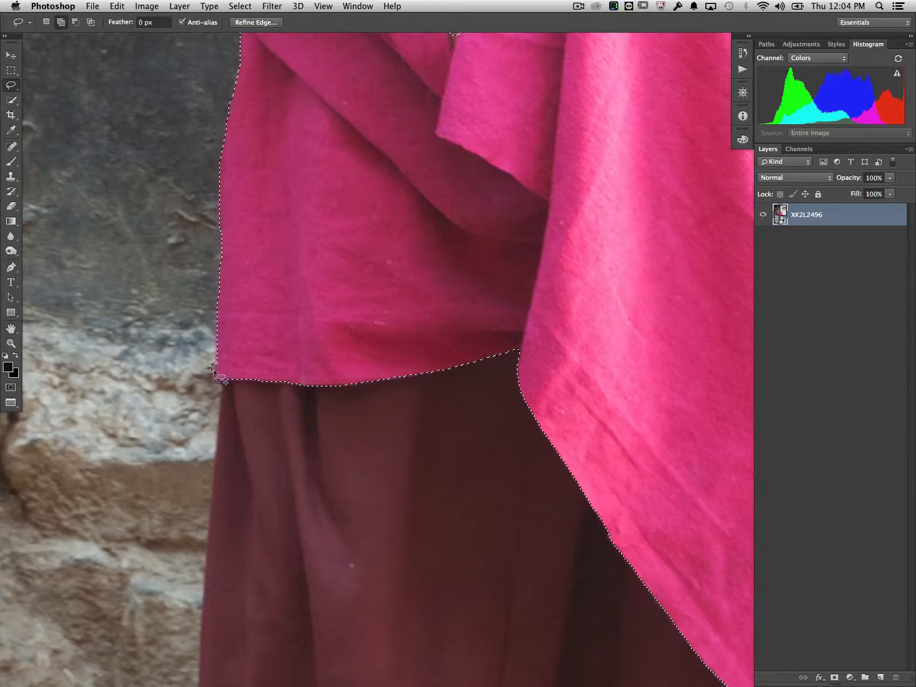
key(alt)
key(shift)
Refine the selection along the neckline, subtracting the undershirt at the collar and correcting the edge of the diagonal fold.
scroll(289, 229, up, 10)
scroll(288, 230, up, 10)
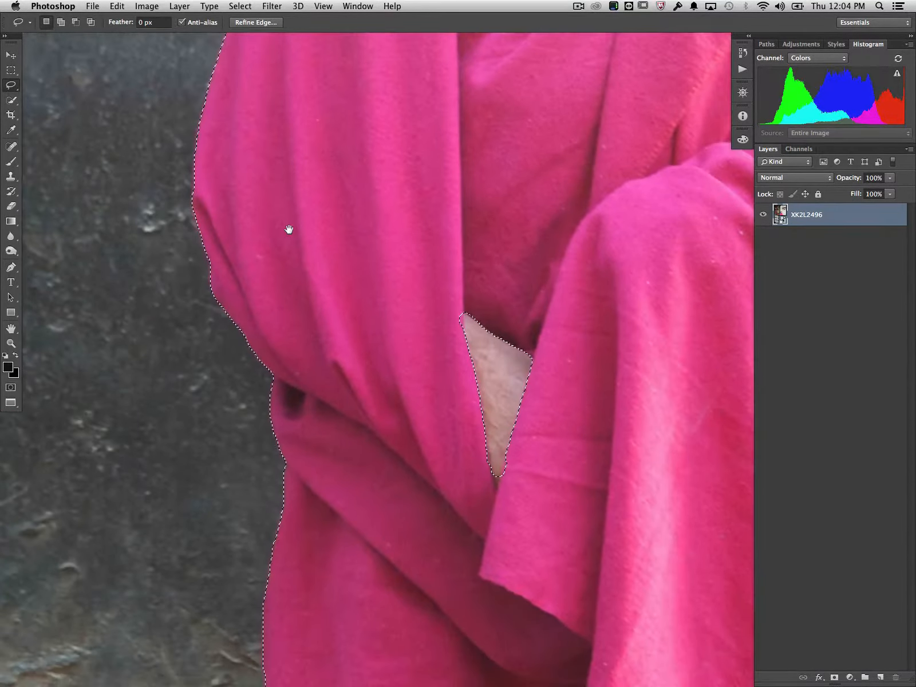
scroll(289, 229, up, 8)
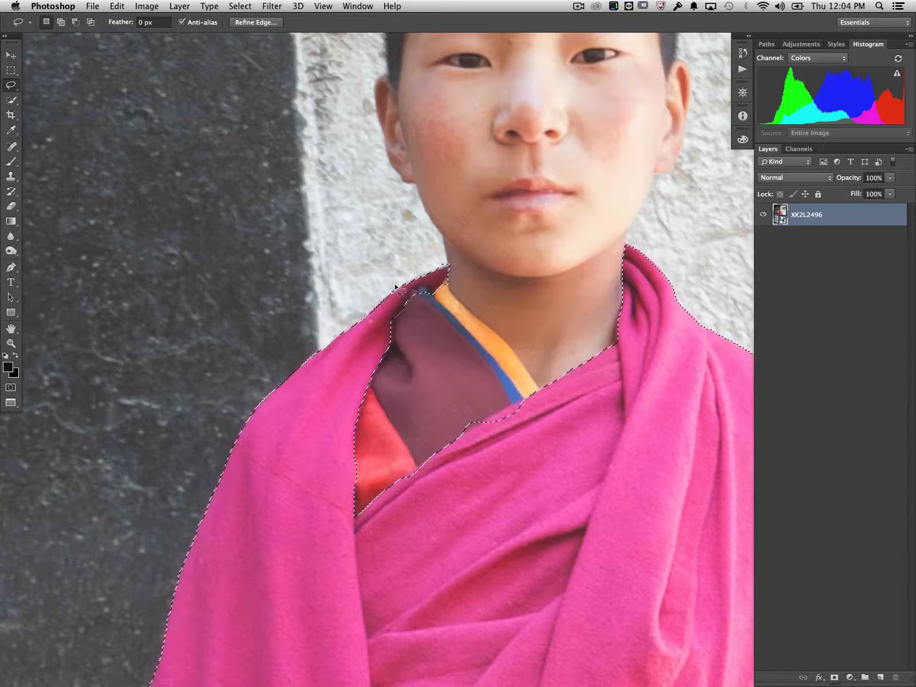
mouse_move(407, 299)
mouse_down()
mouse_move(418, 286)
mouse_move(431, 303)
mouse_move(414, 307)
mouse_up()
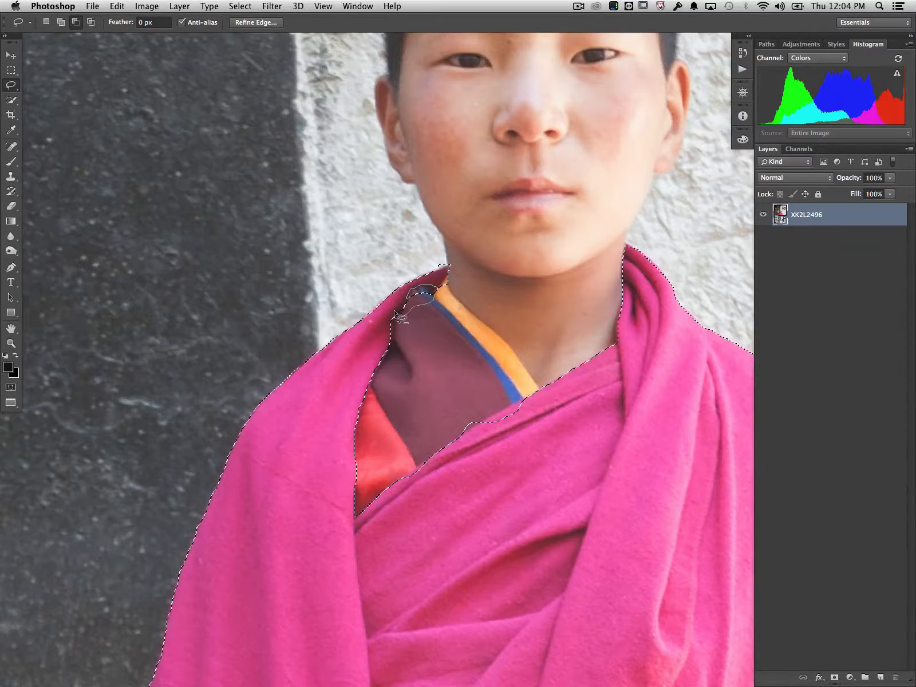
drag(416, 294, 414, 298)
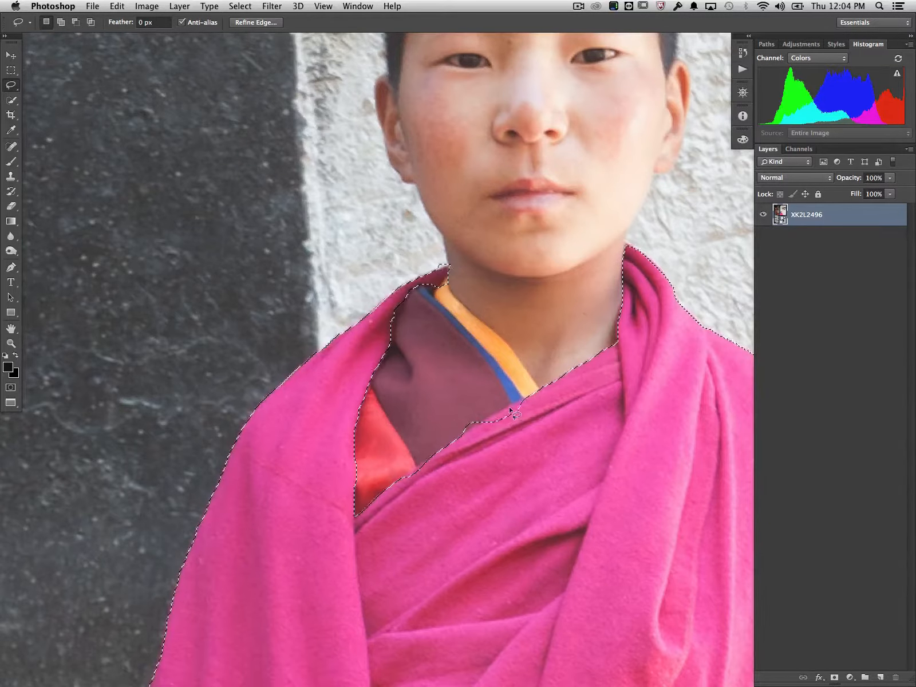
key(alt)
mouse_move(463, 434)
mouse_down()
mouse_move(482, 417)
mouse_move(456, 424)
mouse_up()
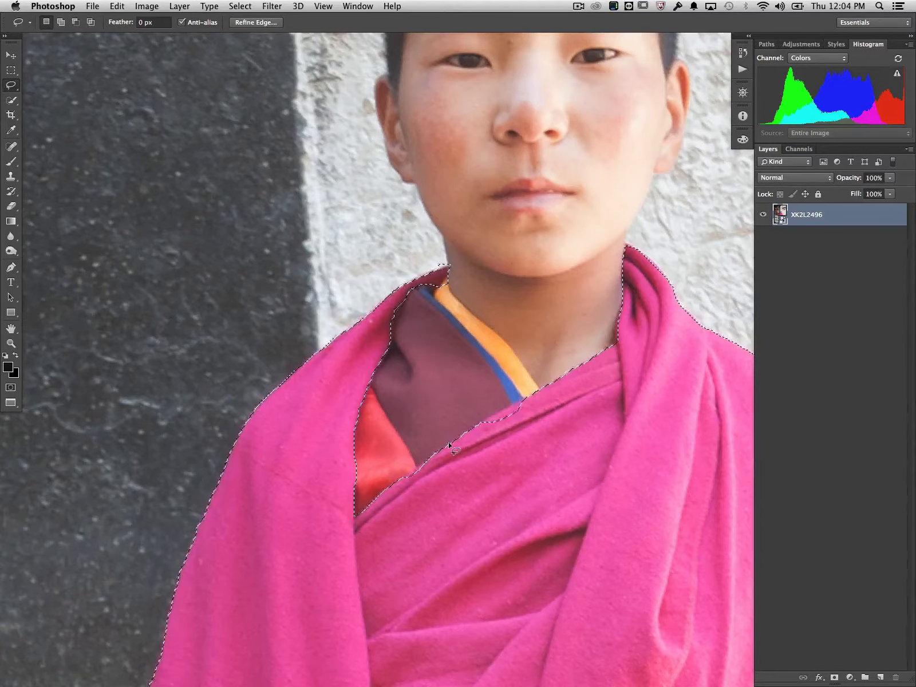
Create a new layer named "Satur" above the photo with the Saturation blend mode.
key(super+0)
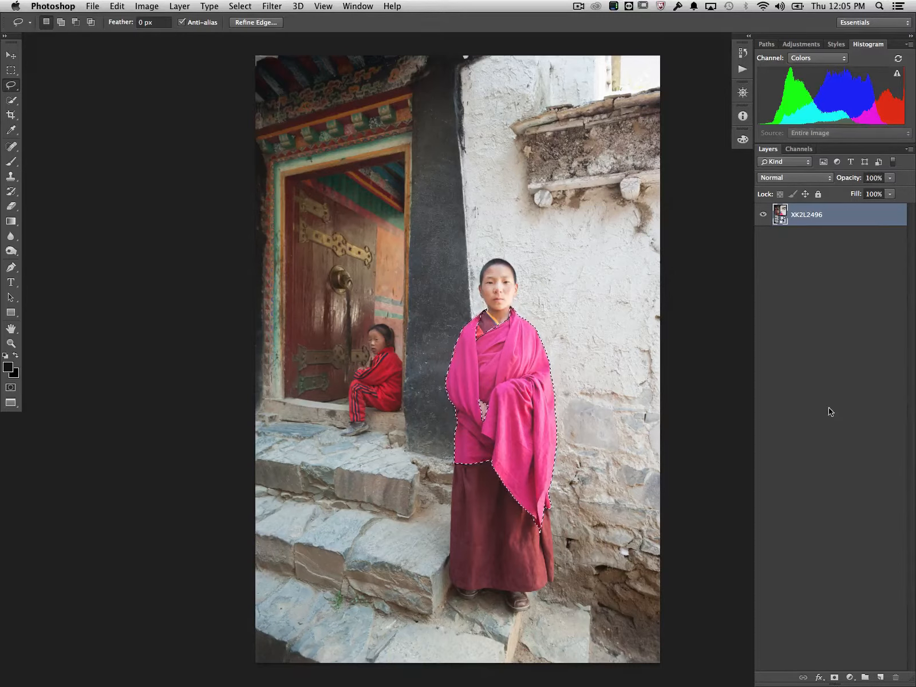
click(184, 5)
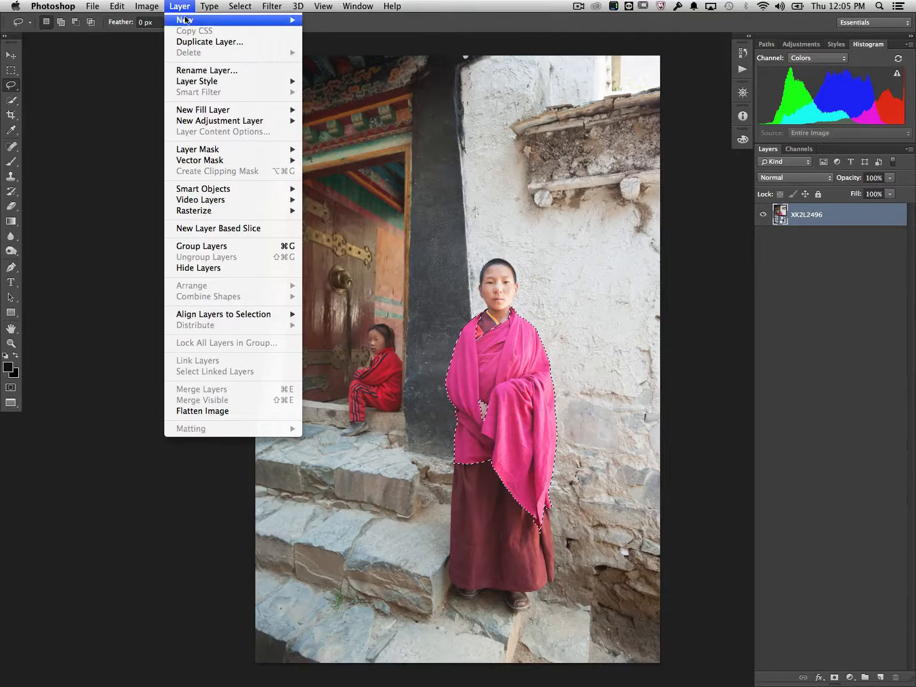
mouse_move(289, 24)
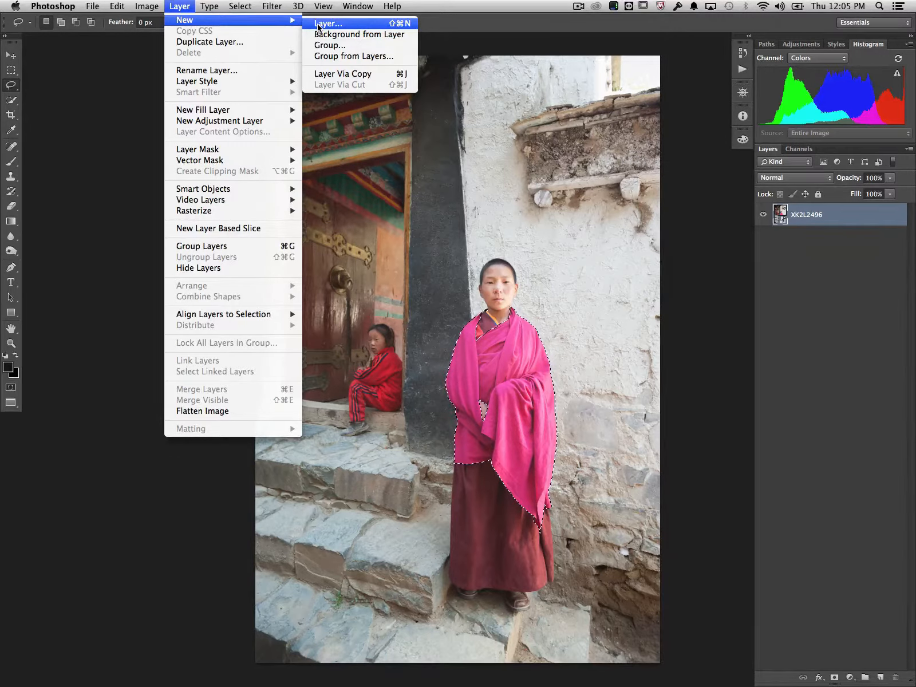
key(Escape)
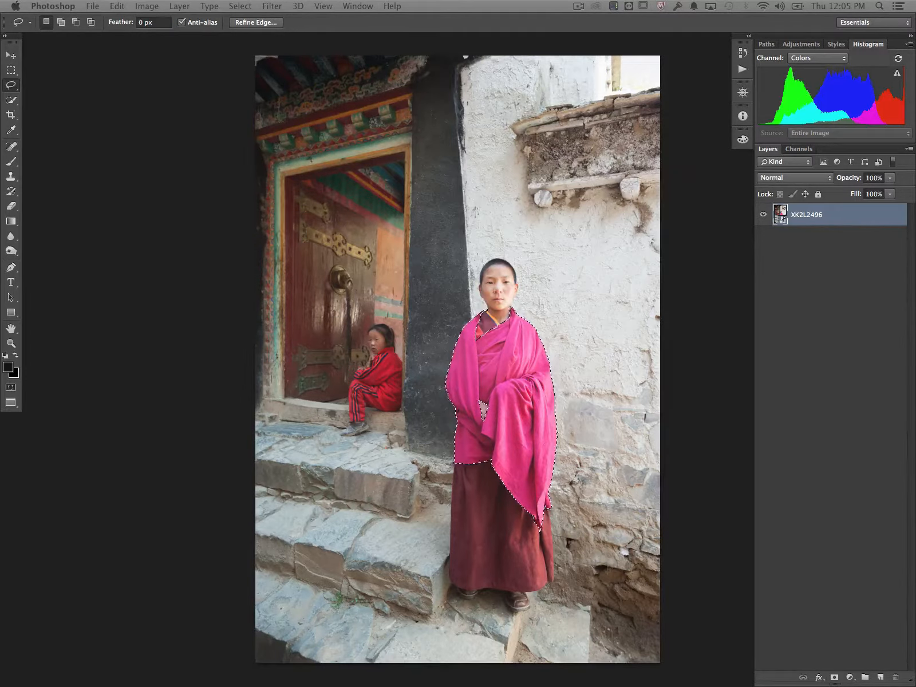
key(super+shift+n)
drag(371, 193, 361, 142)
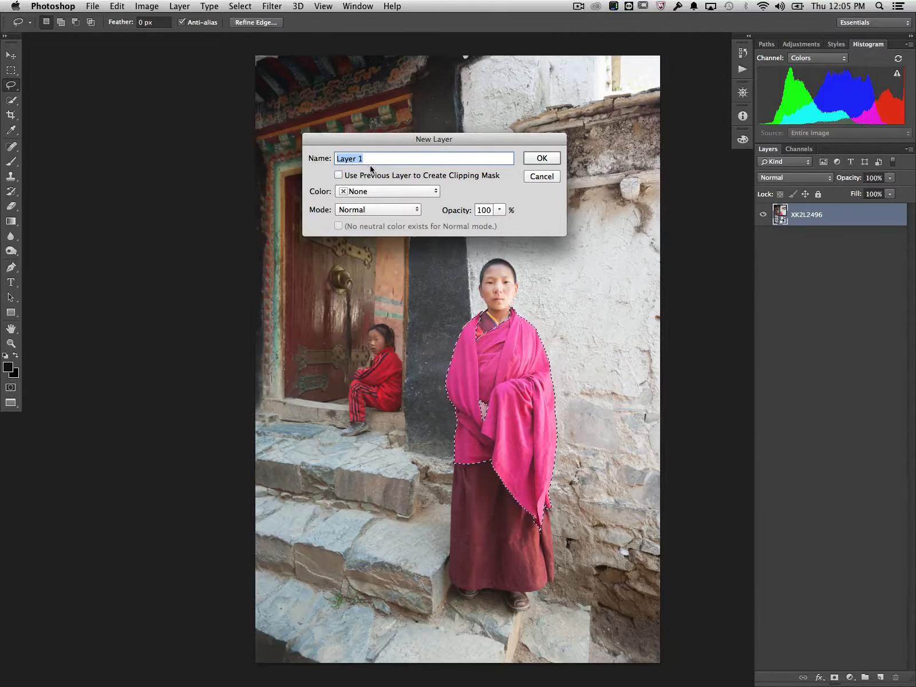
text(Satur)
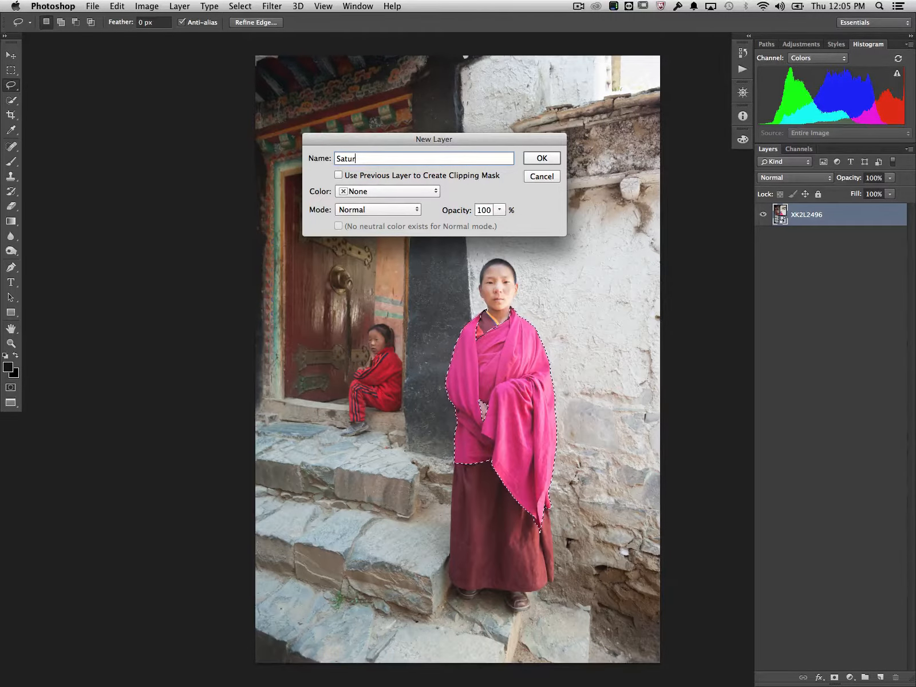
click(375, 210)
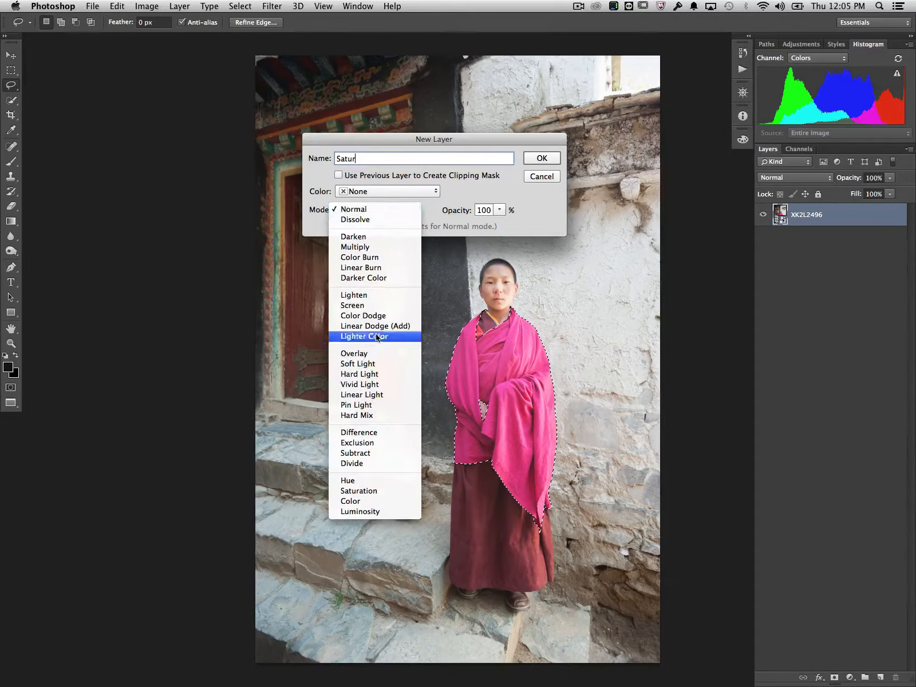
click(357, 491)
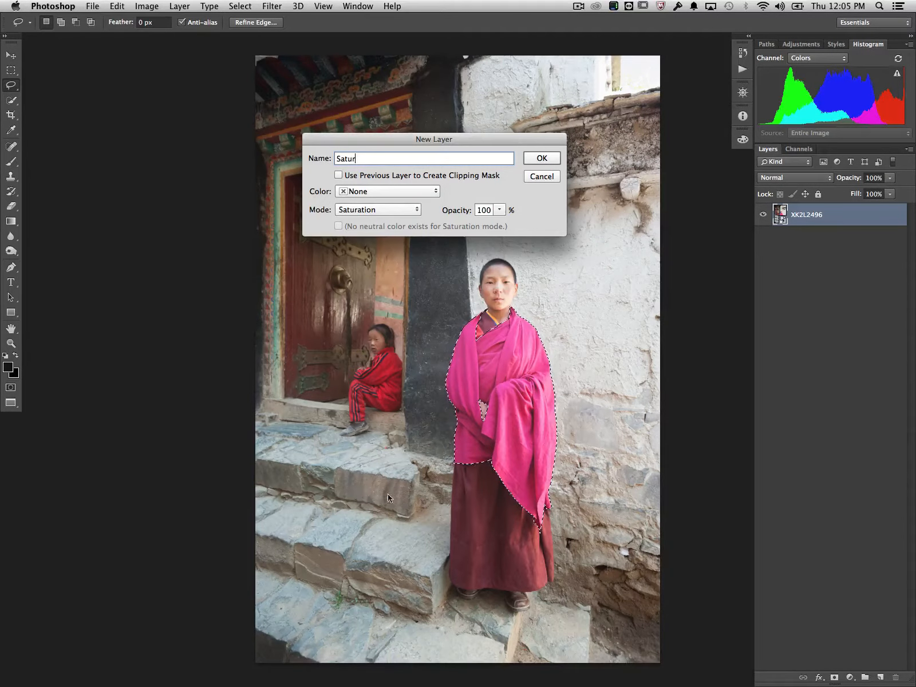
click(542, 159)
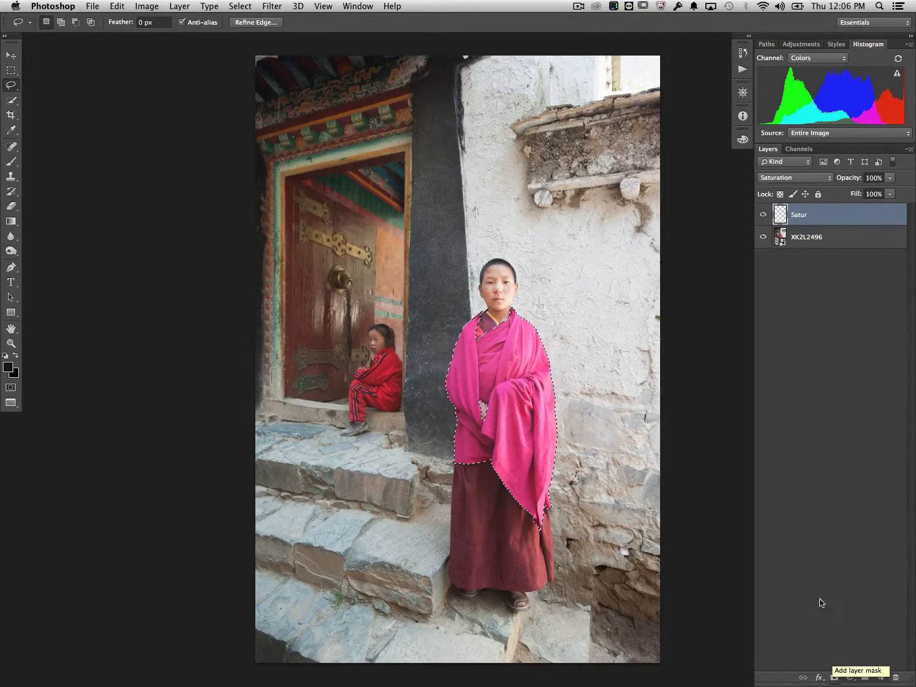
Mask the Satur layer to the robe selection and inspect the mask both as a selection and on its own.
click(834, 678)
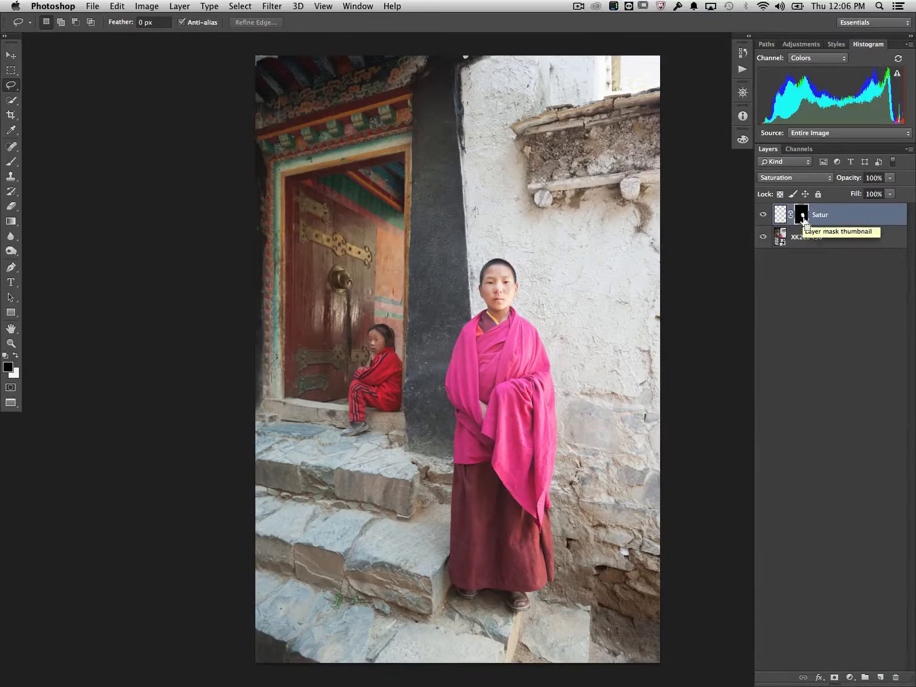
super+click(805, 221)
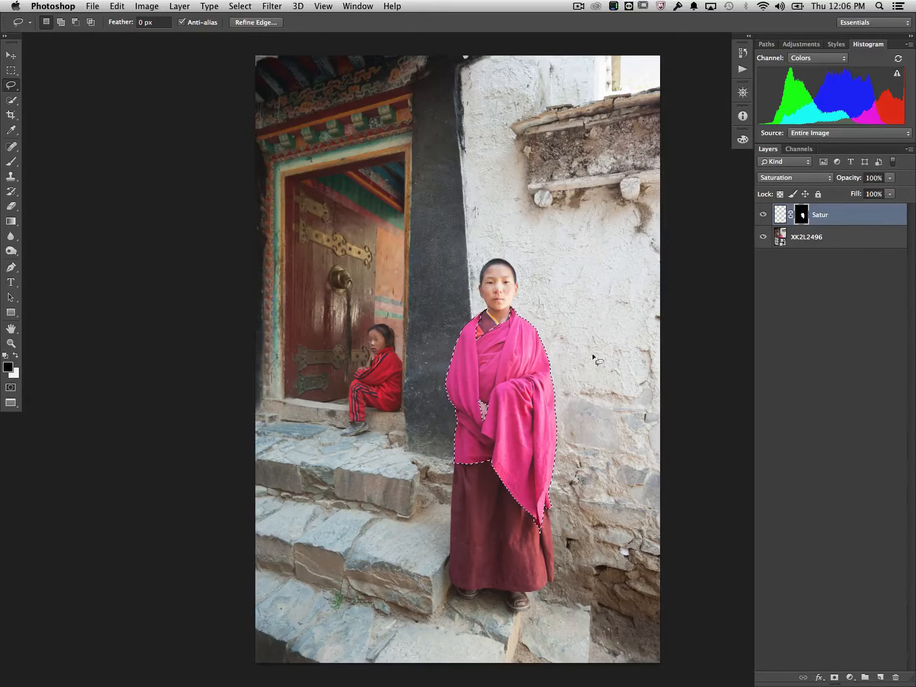
key(super+d)
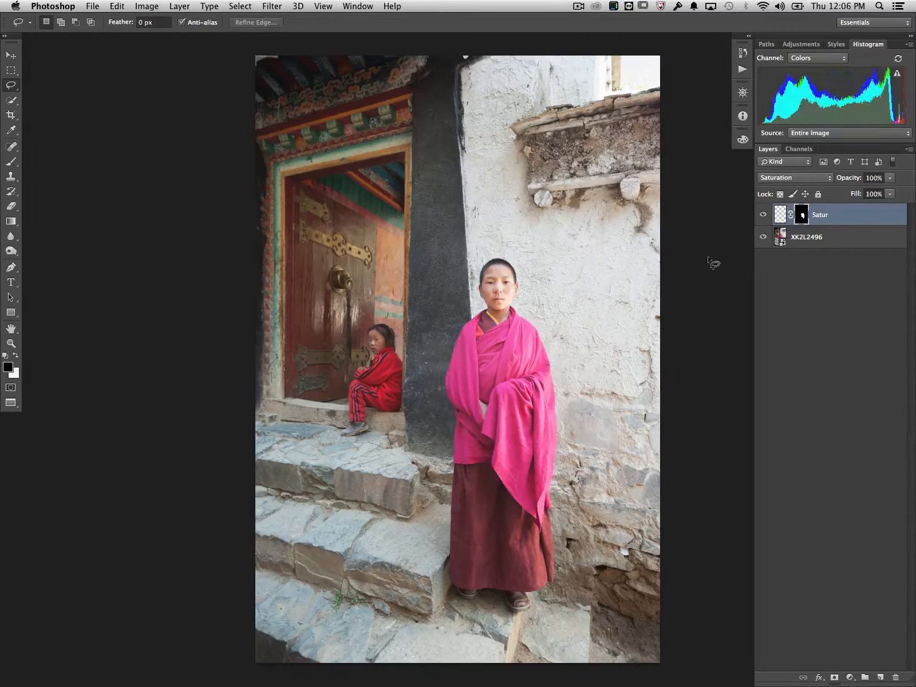
alt+click(803, 217)
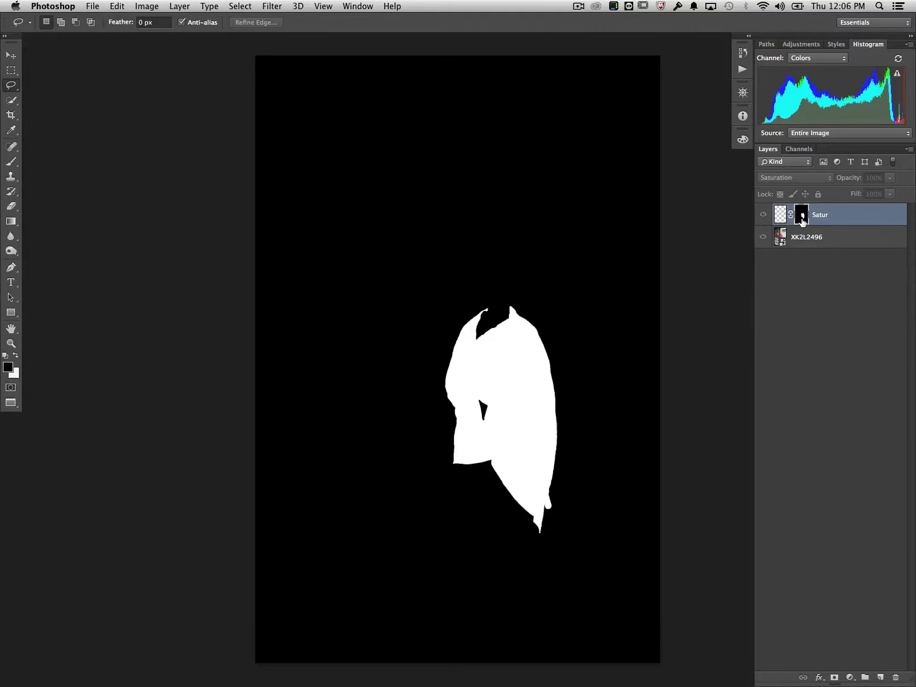
alt+click(803, 222)
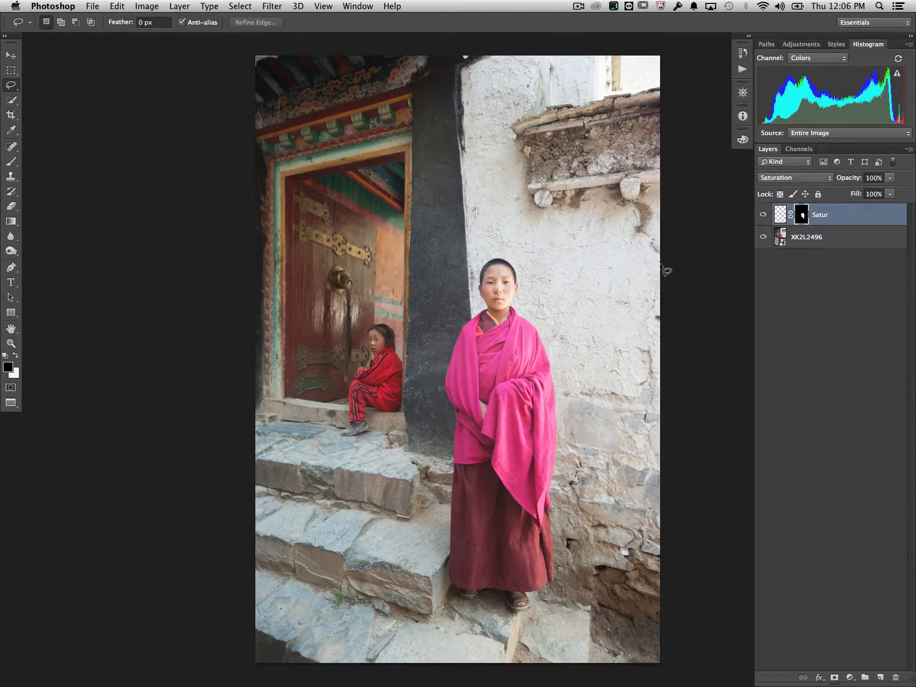
Target the Satur layer's content instead of its mask and set the foreground color to neutral gray #808080.
click(780, 215)
click(8, 369)
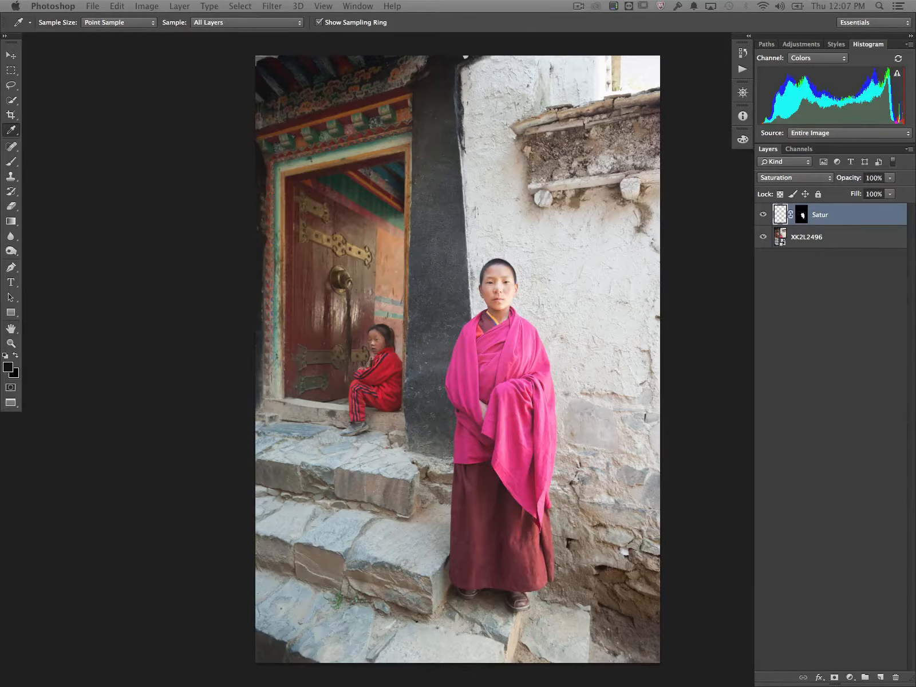
drag(915, 121, 168, 75)
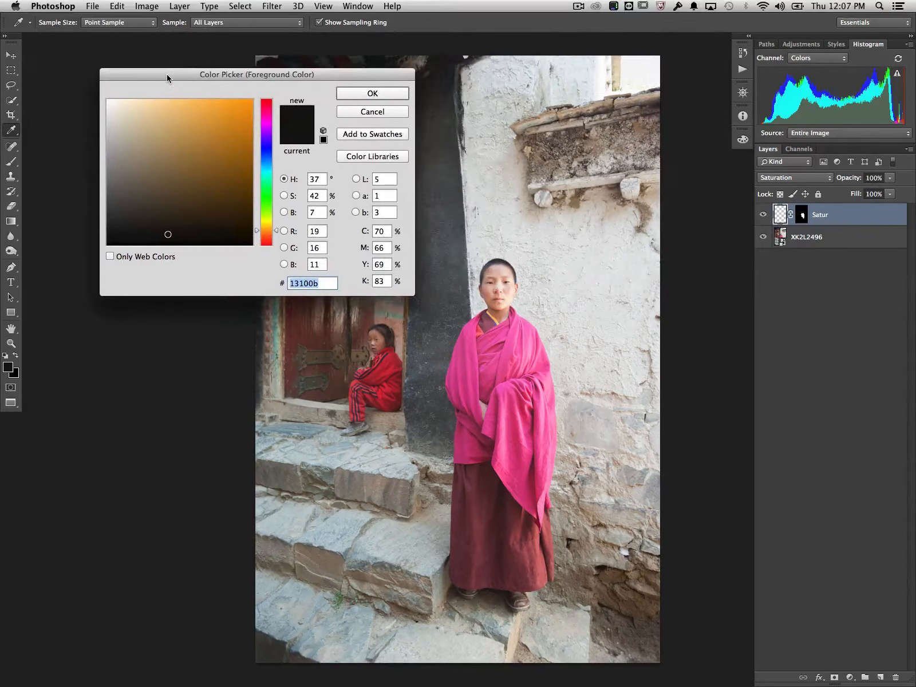
mouse_move(150, 146)
mouse_down()
mouse_move(97, 181)
mouse_move(93, 172)
mouse_up()
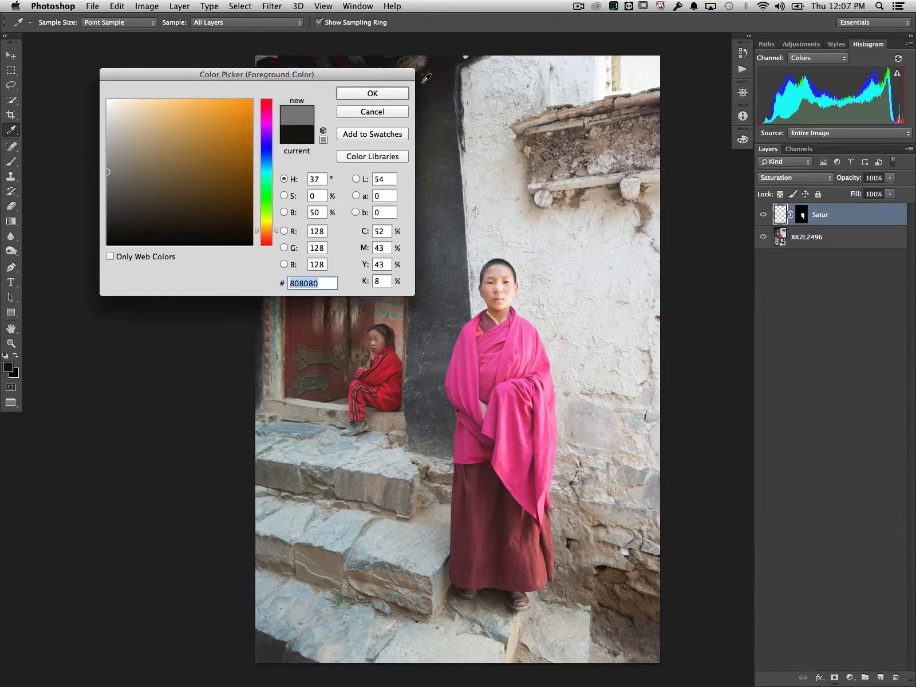
click(371, 93)
key(l)
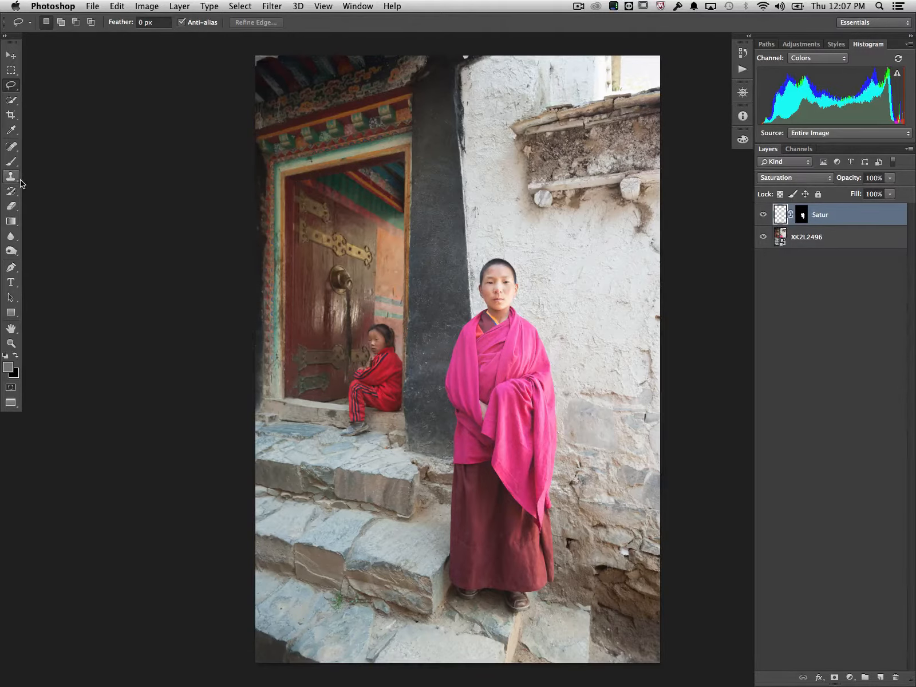
key(i)
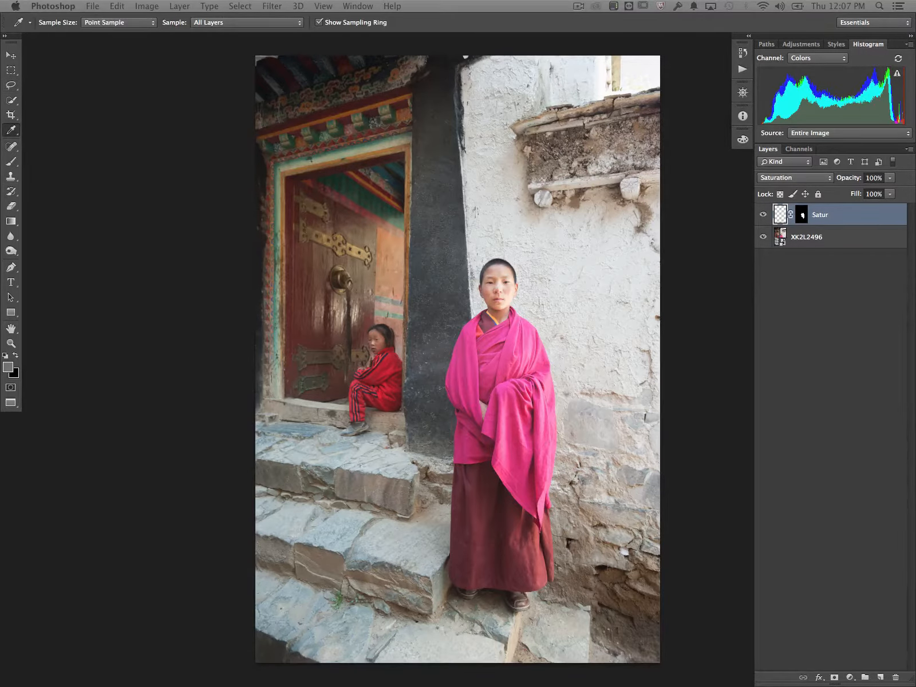
key(shift+F5)
drag(736, 186, 351, 210)
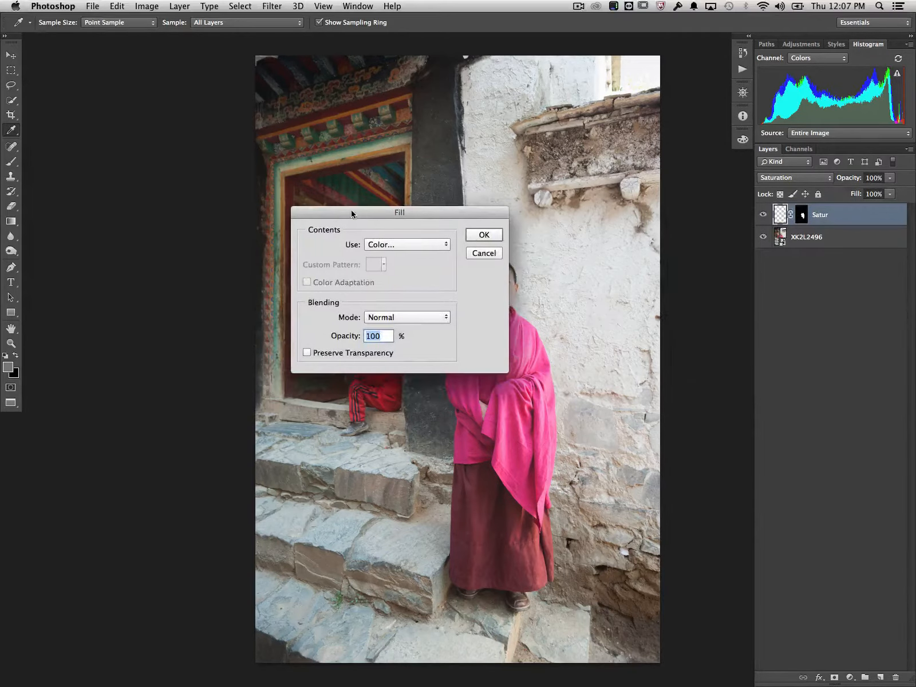
click(491, 254)
key(l)
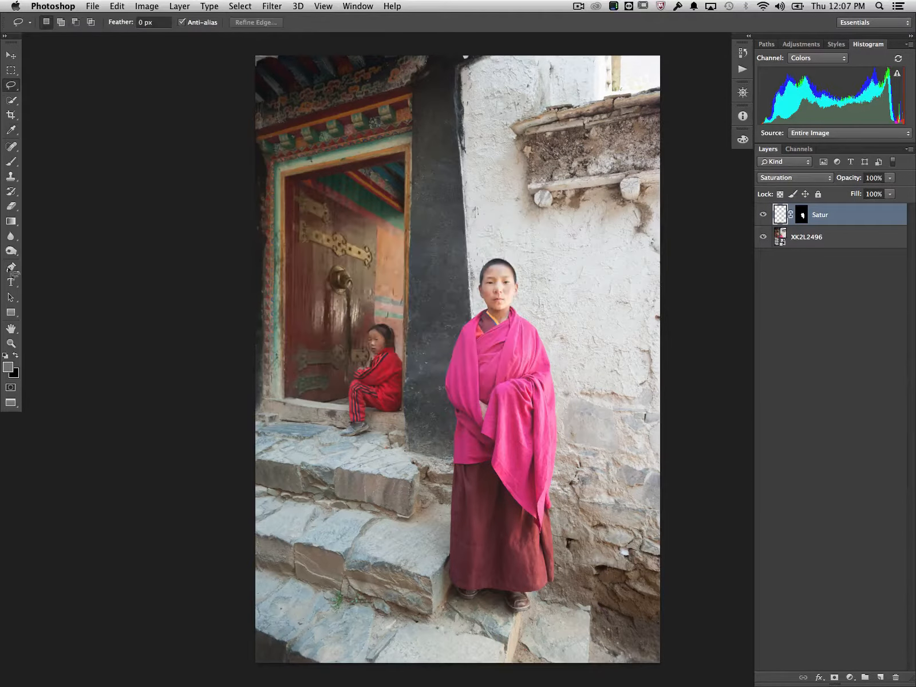
Fill the Satur layer with the gray foreground color using the Paint Bucket tool.
click(11, 162)
click(11, 179)
click(11, 192)
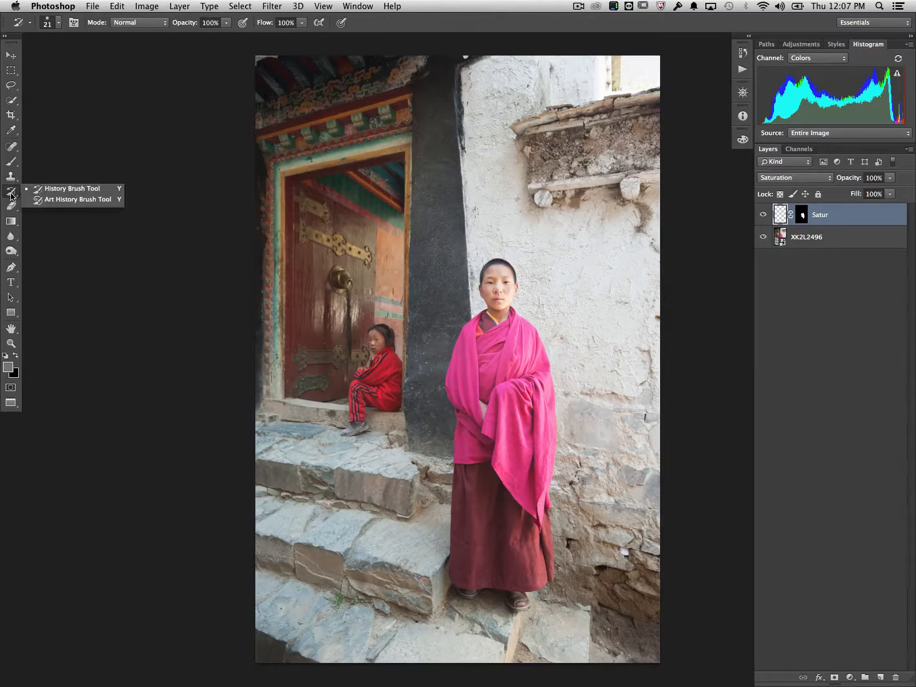
click(11, 207)
click(10, 222)
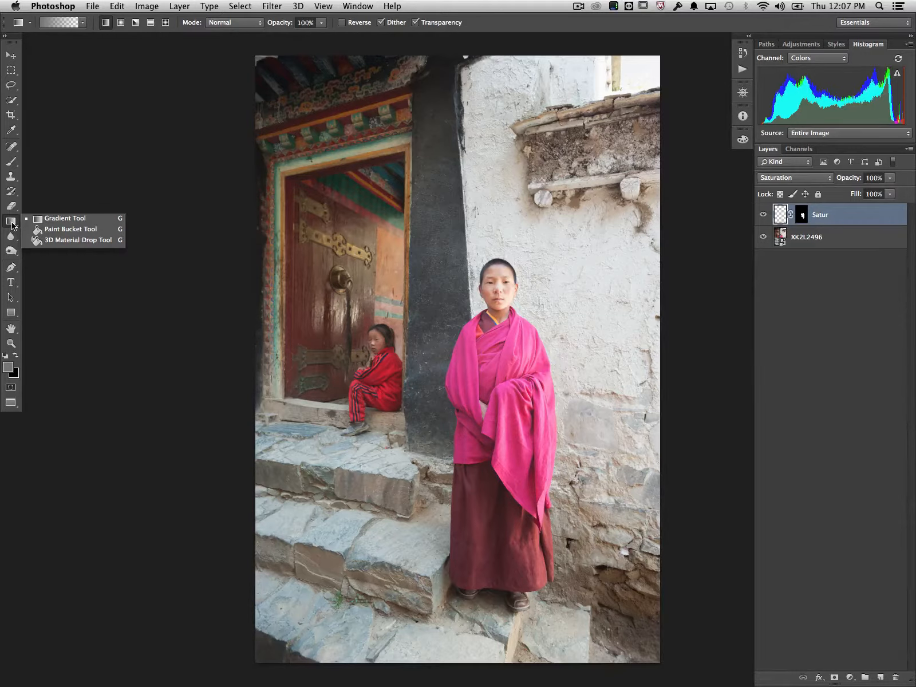
click(59, 231)
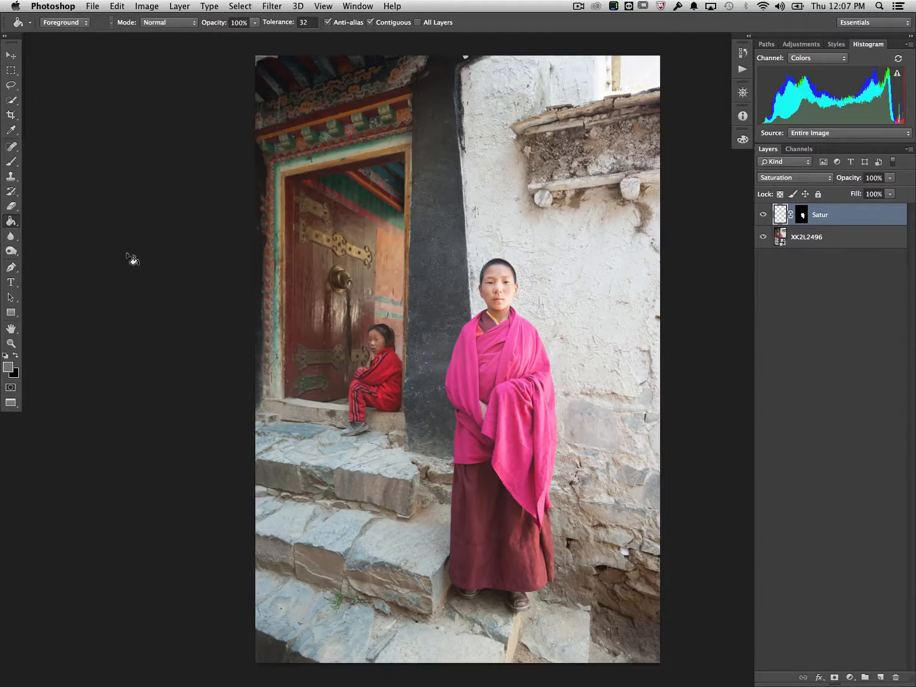
click(422, 273)
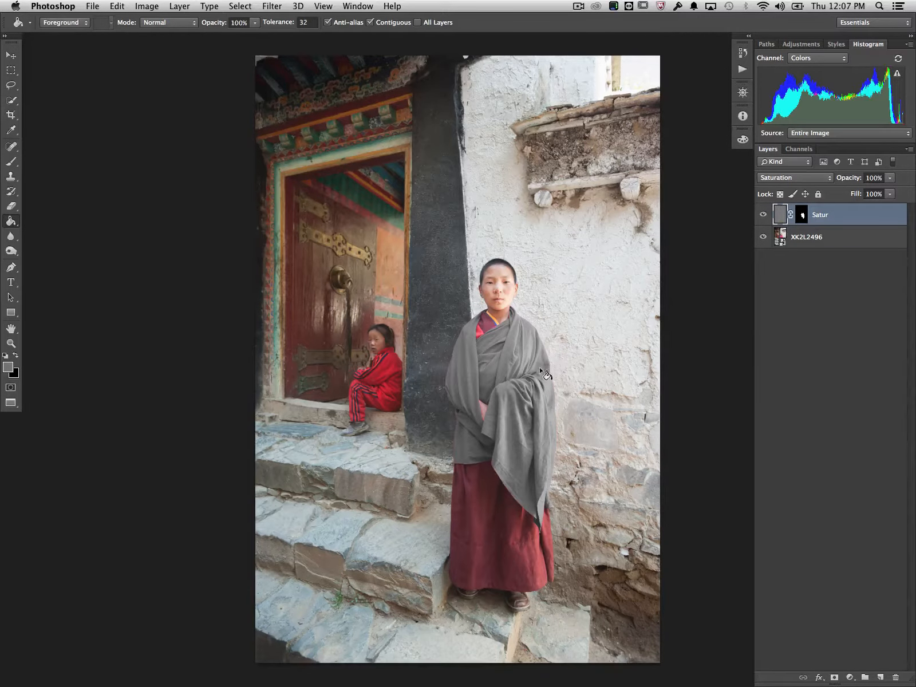
Examine the desaturated robe up close, checking its outline, collar and the area around the hand.
key(super+equal)
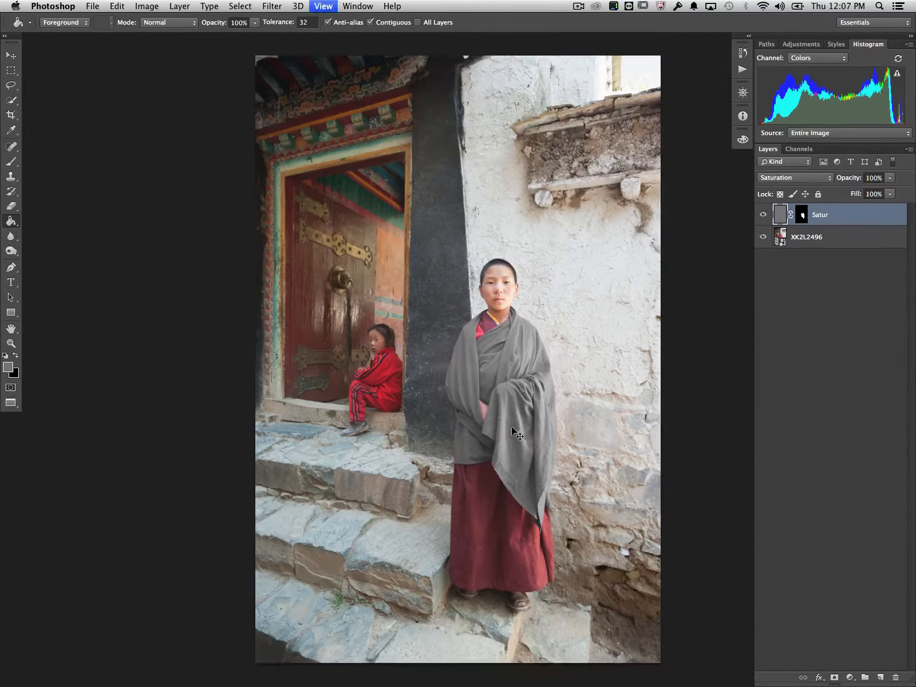
key(super+equal)
key(super+equal)
scroll(493, 433, down, 2)
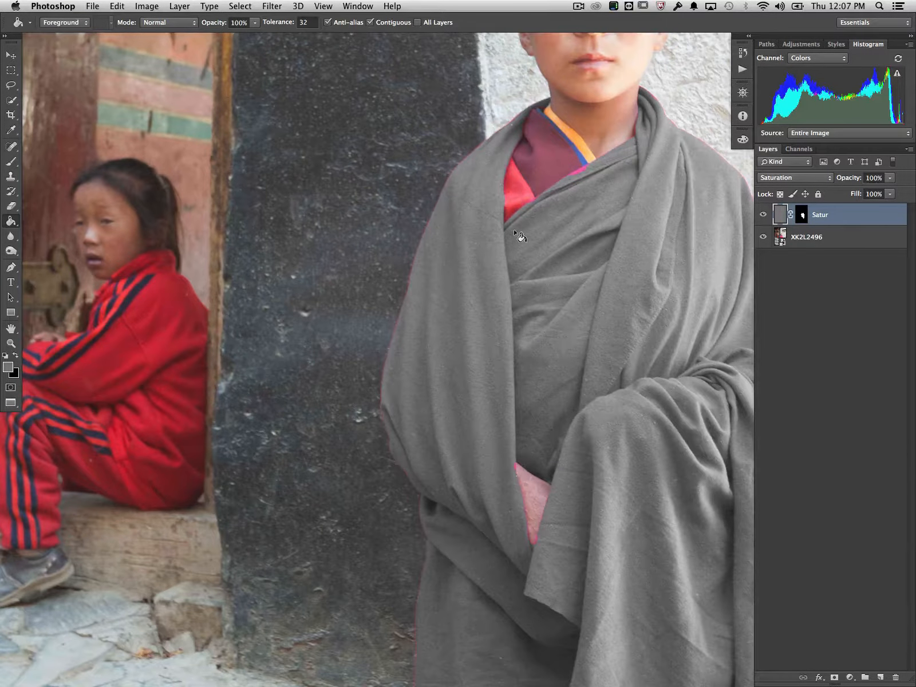
key(super+minus)
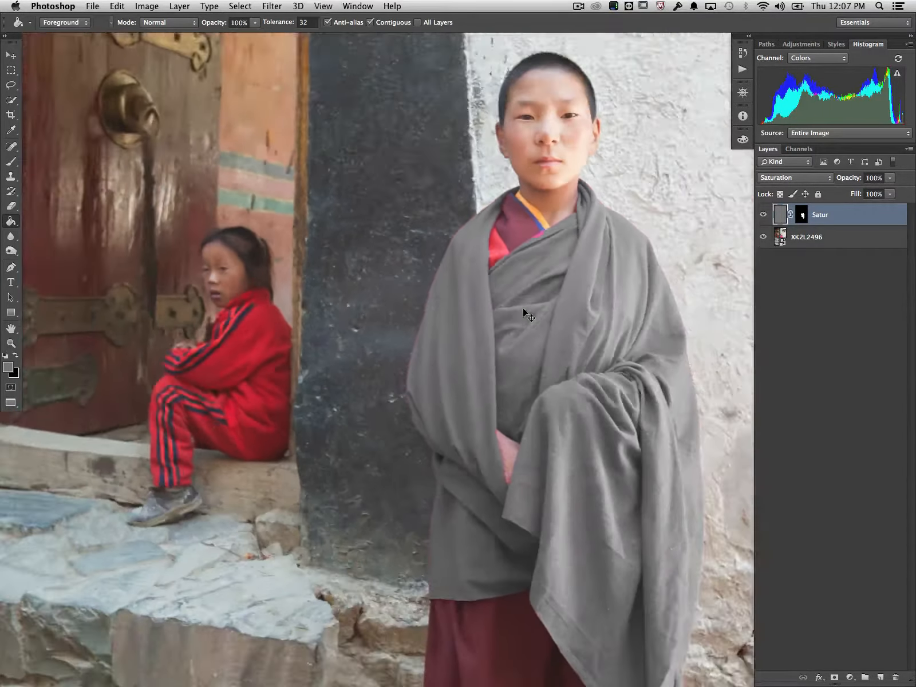
key(v)
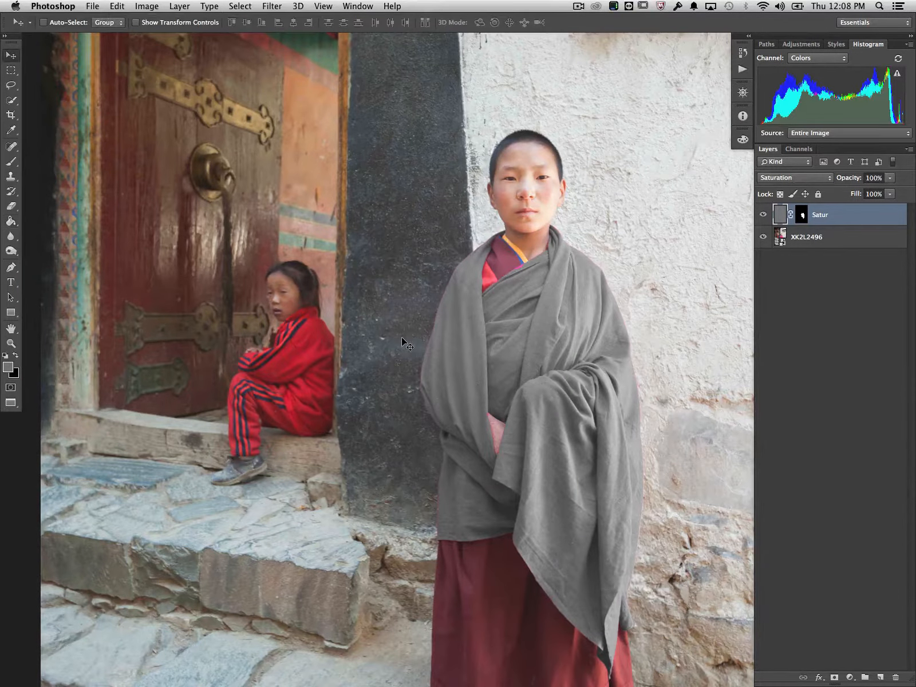
key(super+minus)
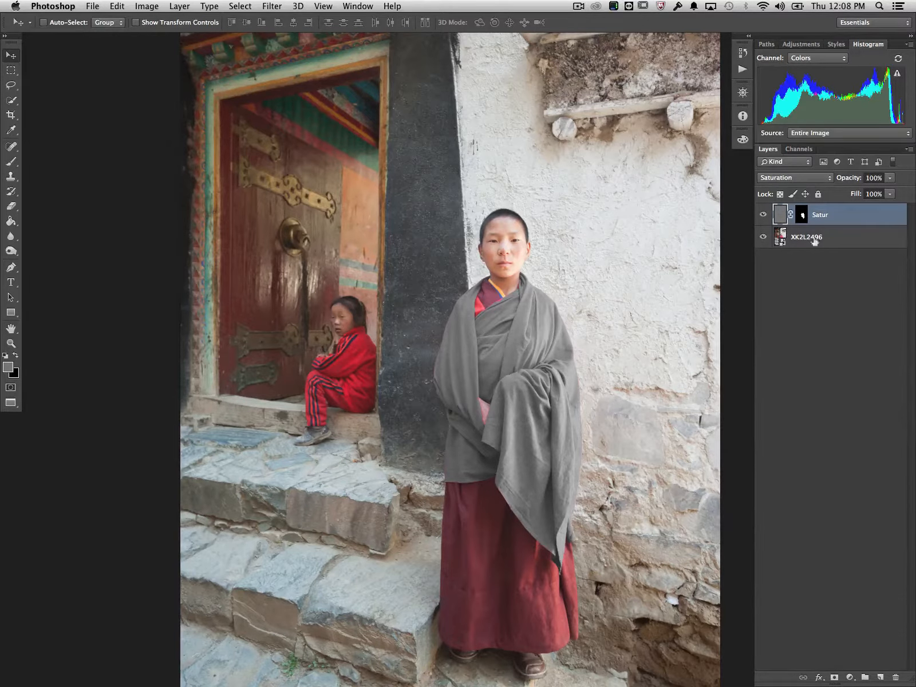
Duplicate the Satur layer, rename the copy "Color" and set its blend mode to Color.
drag(852, 217, 884, 679)
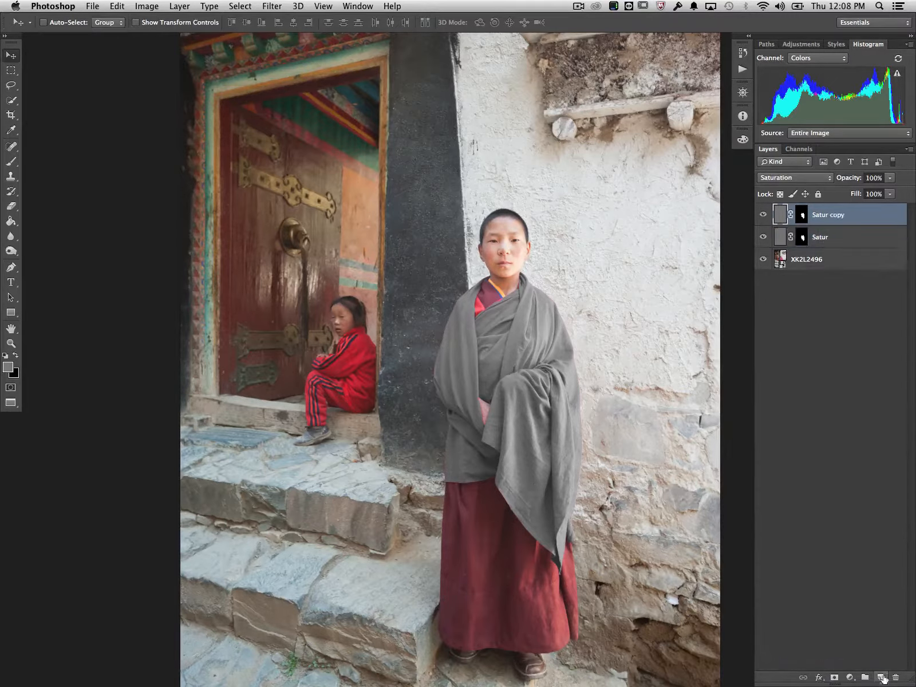
double_click(822, 218)
text(Color)
key(Return)
click(796, 177)
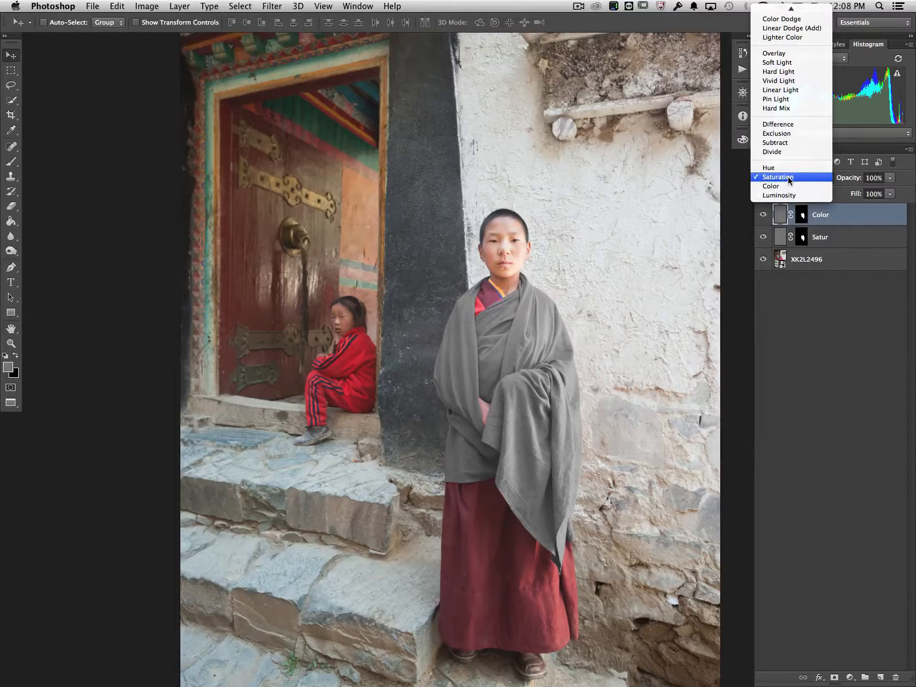
click(787, 187)
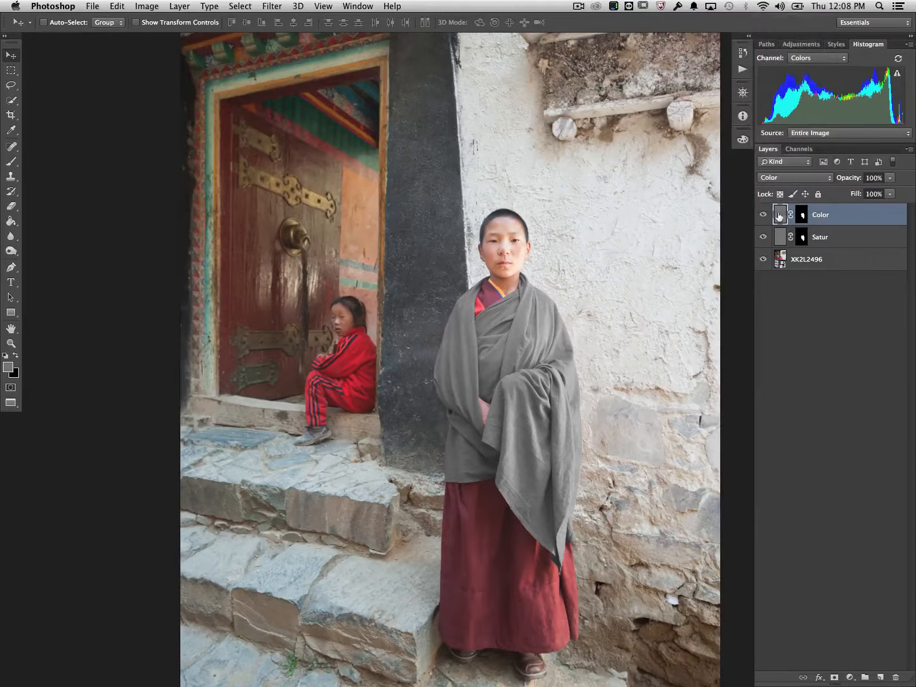
Fill the Color layer with a custom medium blue, #306ba2, in Normal mode at 100% opacity.
key(shift+BackSpace)
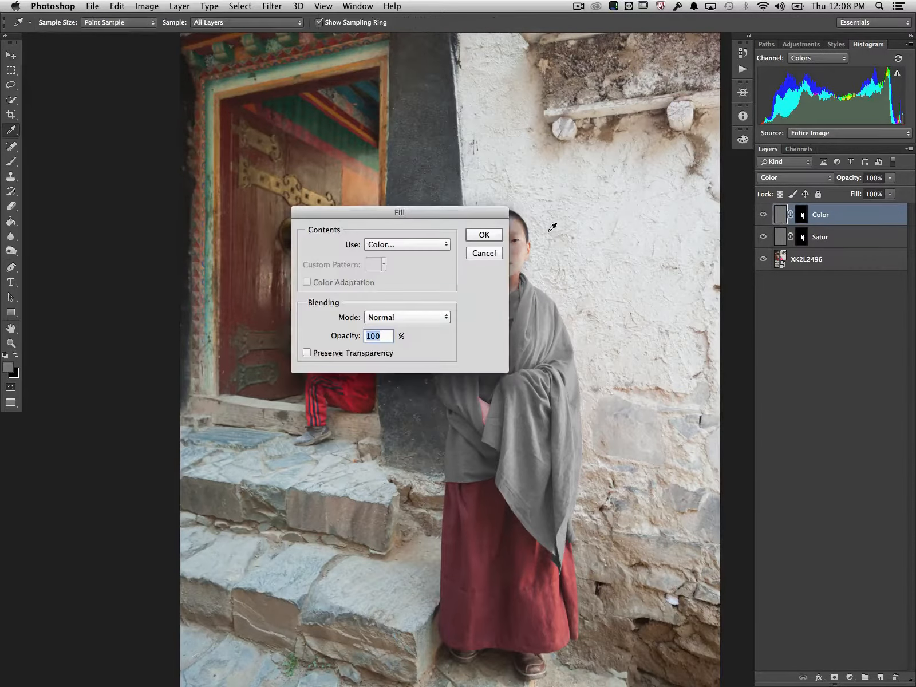
drag(437, 212, 322, 208)
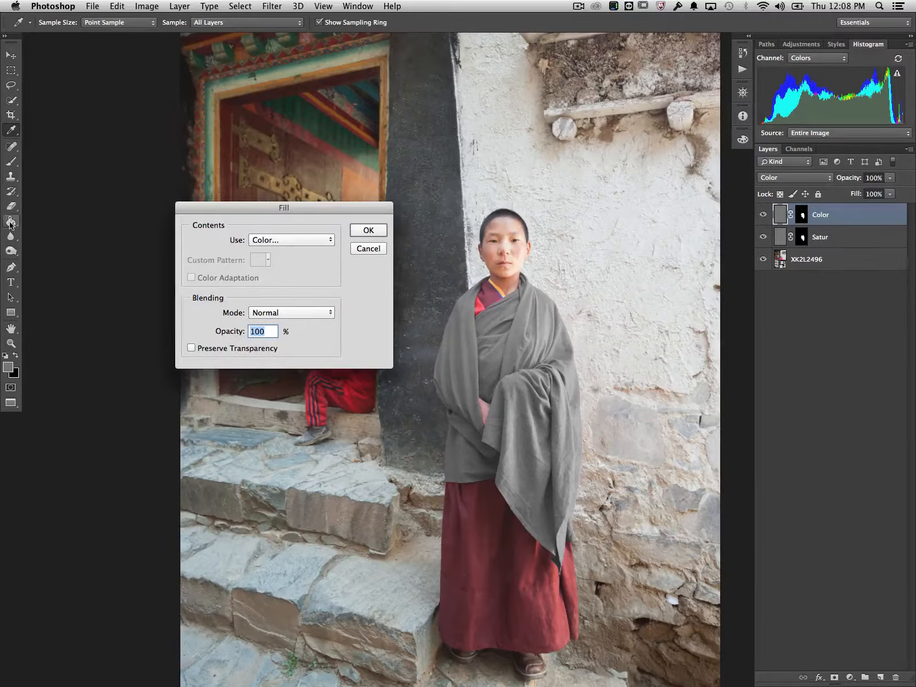
click(298, 238)
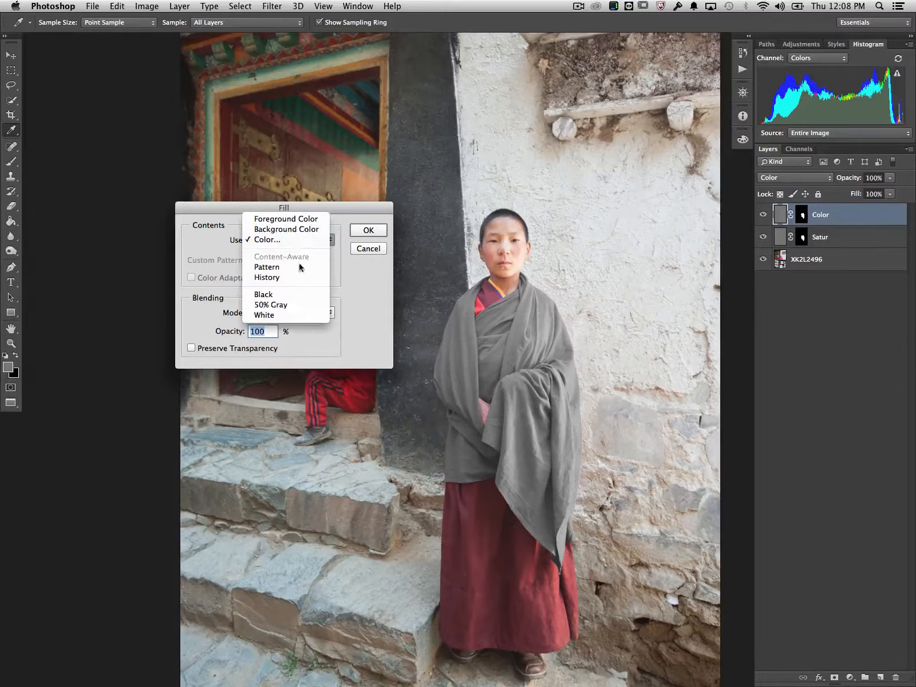
click(287, 240)
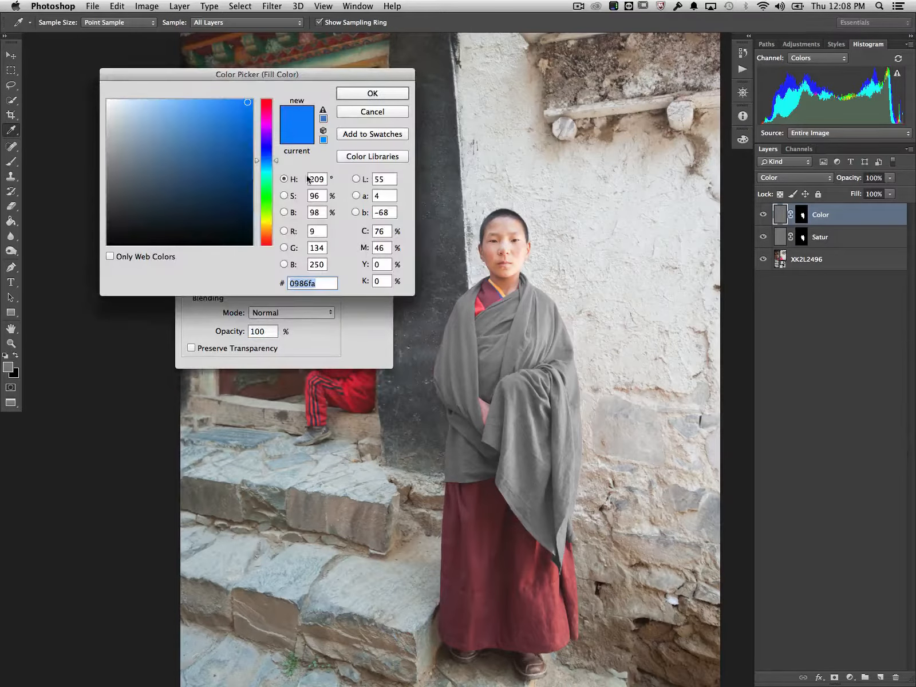
drag(243, 139, 210, 153)
click(356, 95)
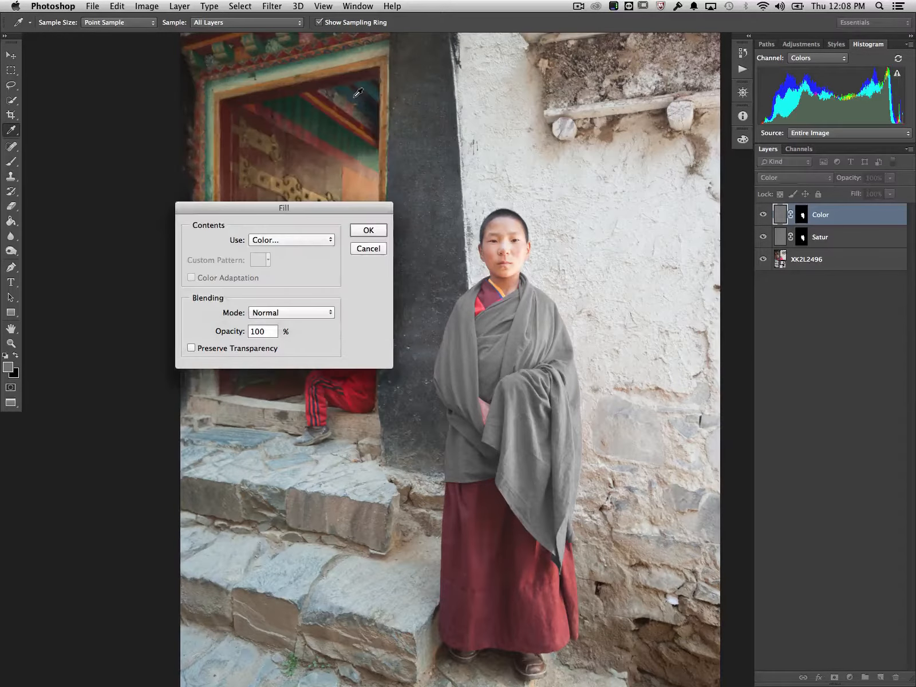
click(365, 225)
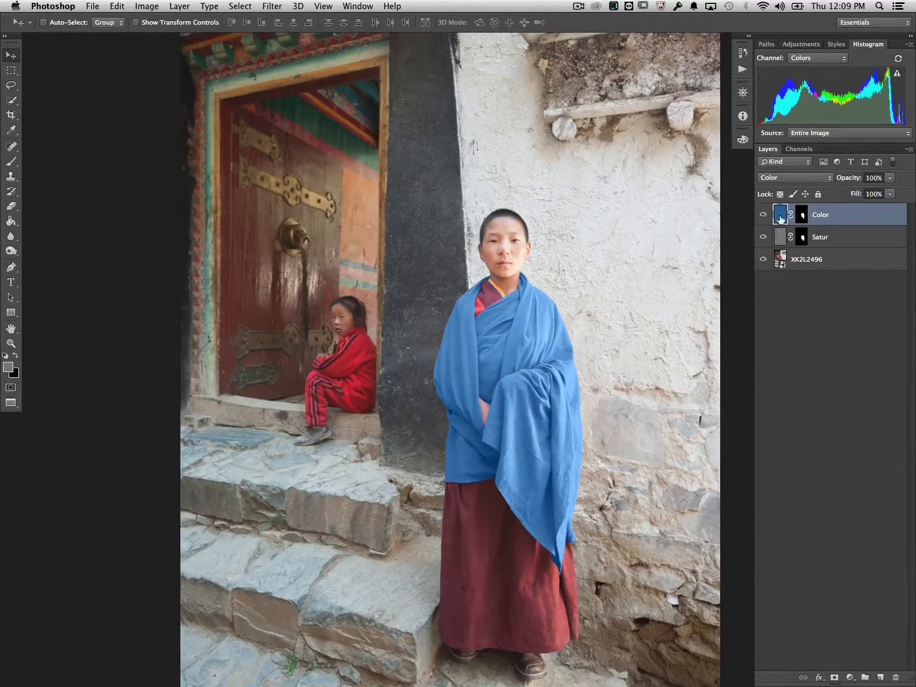
Refill the Color layer with a darker shade of the same blue and set the layer's opacity to 86%.
key(shift+BackSpace)
click(301, 240)
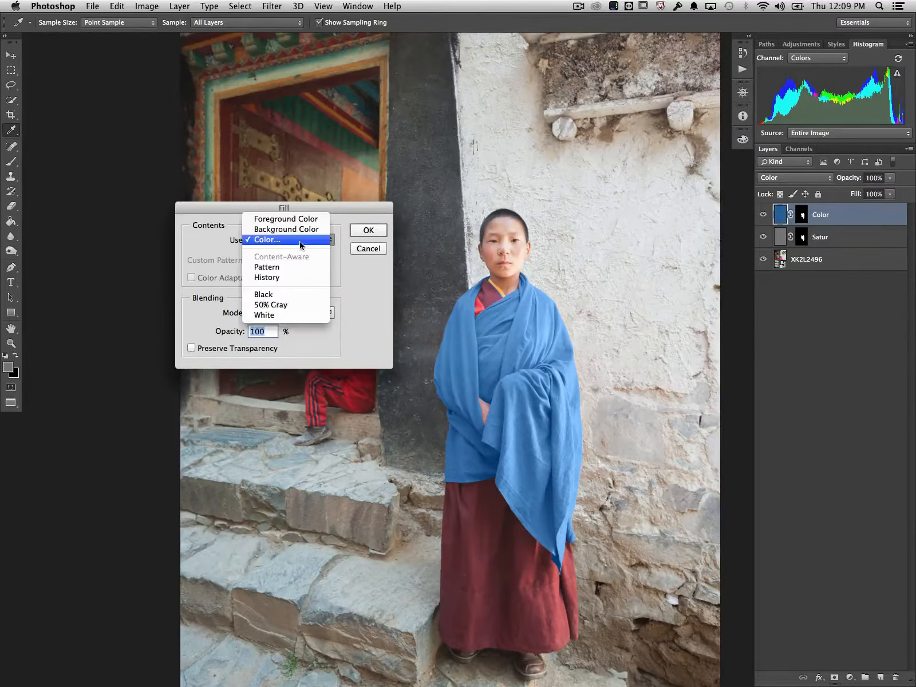
click(300, 240)
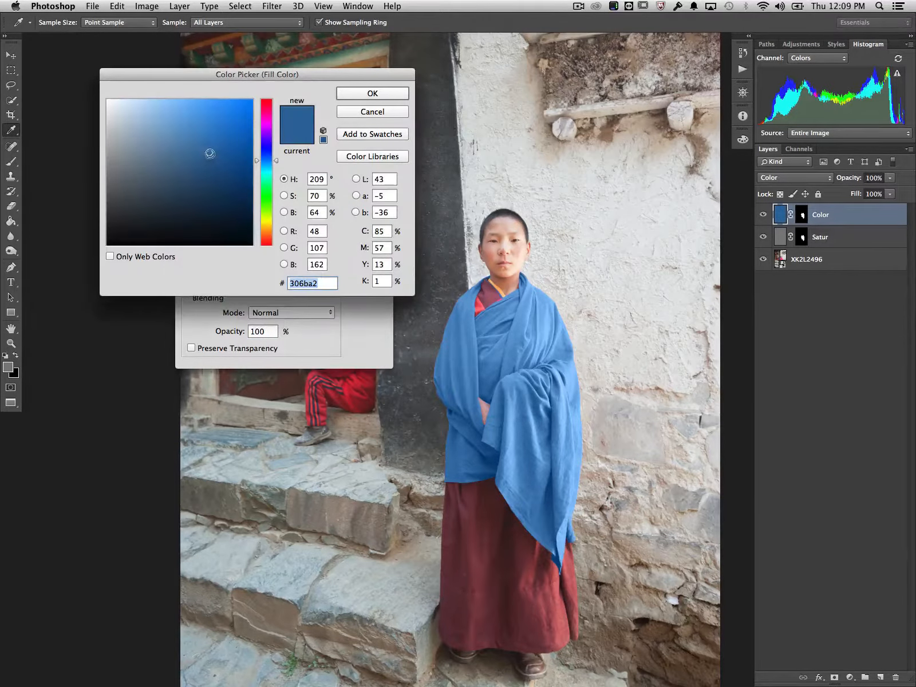
drag(209, 155, 209, 179)
click(372, 93)
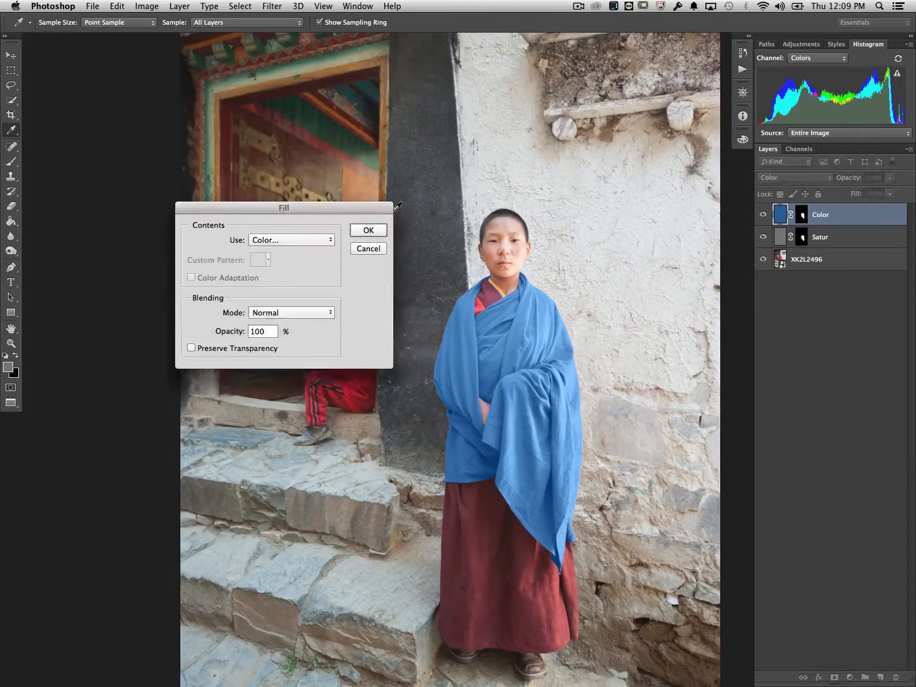
click(370, 229)
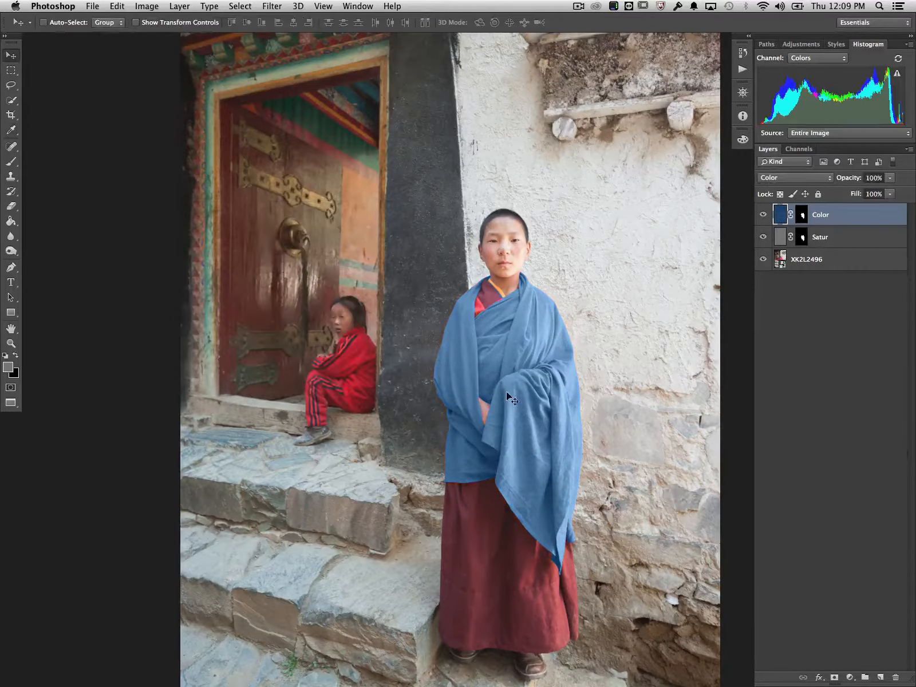
mouse_move(854, 182)
mouse_down()
mouse_move(839, 182)
mouse_move(847, 182)
mouse_up()
Examine the recolored robe's edges up close, along the sleeve against the dark wall and around the hand.
key(super+equal)
key(super+equal)
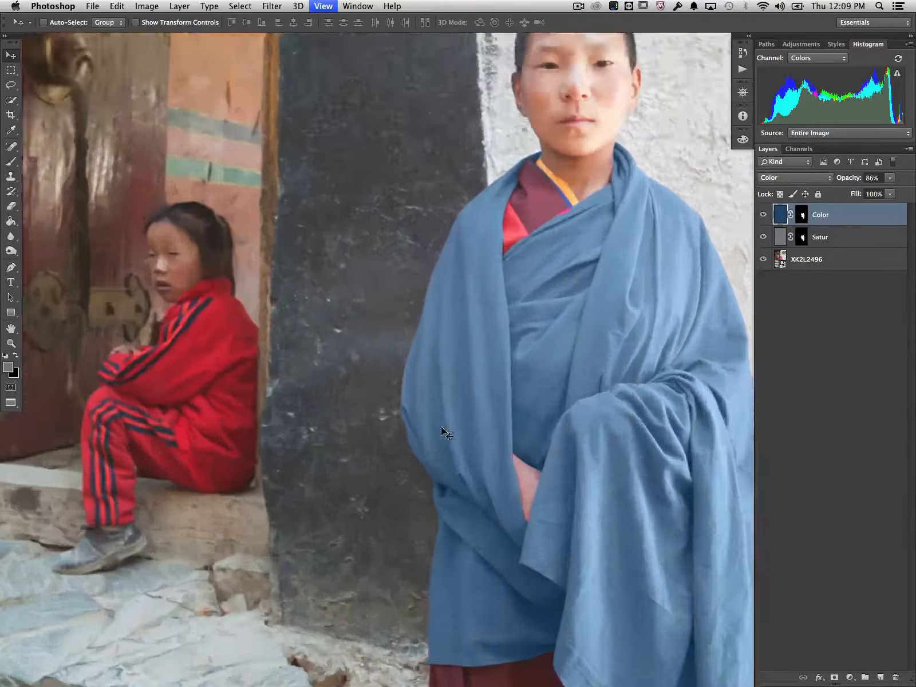
key(super+equal)
scroll(523, 429, down, 5)
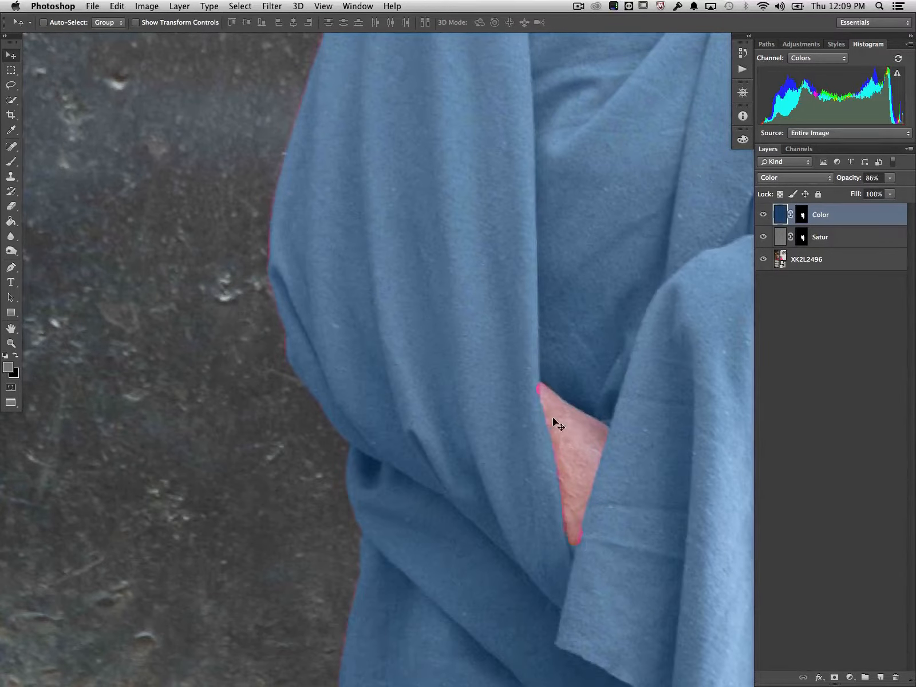
scroll(570, 266, up, 8)
scroll(571, 267, right, 6)
scroll(570, 267, down, 6)
scroll(571, 267, left, 4)
scroll(570, 267, down, 10)
scroll(571, 267, right, 3)
scroll(571, 270, up, 1)
scroll(571, 270, left, 1)
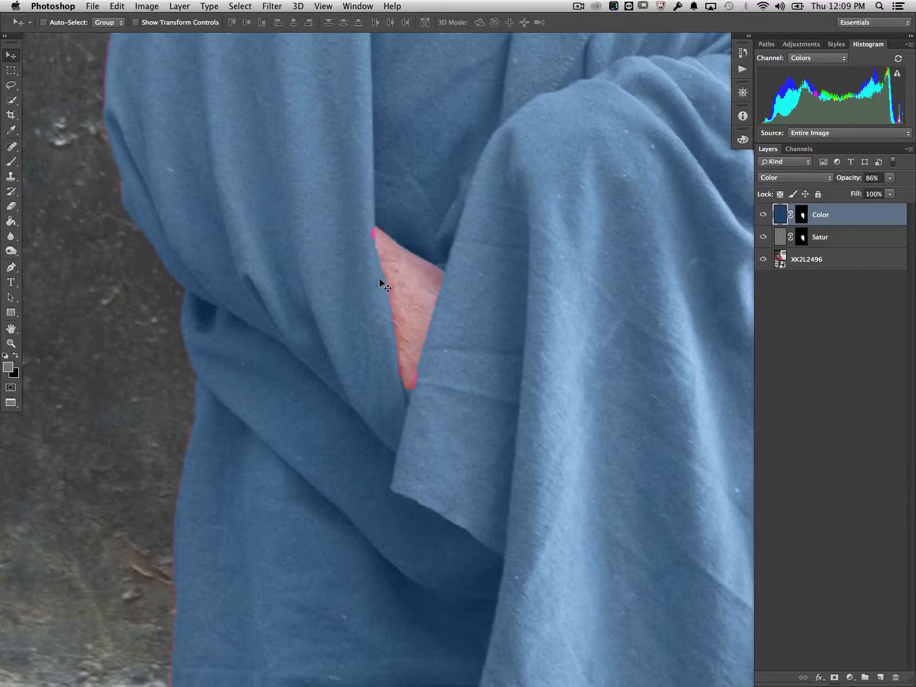
Paint white on the Satur layer's mask with an 8 px brush at 100% opacity along the robe's edge around the hand.
key(b)
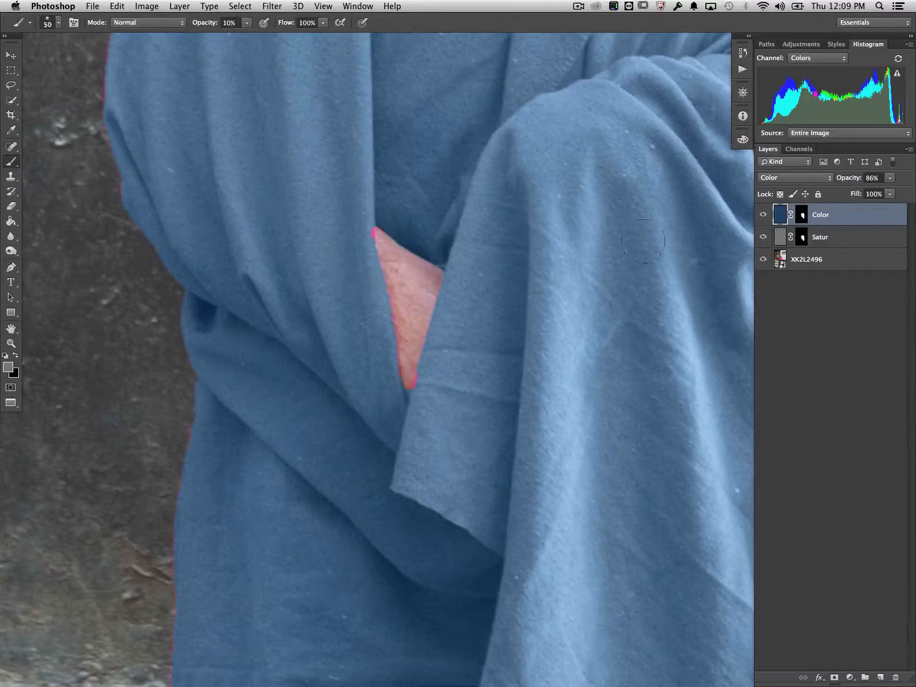
key(d)
click(802, 239)
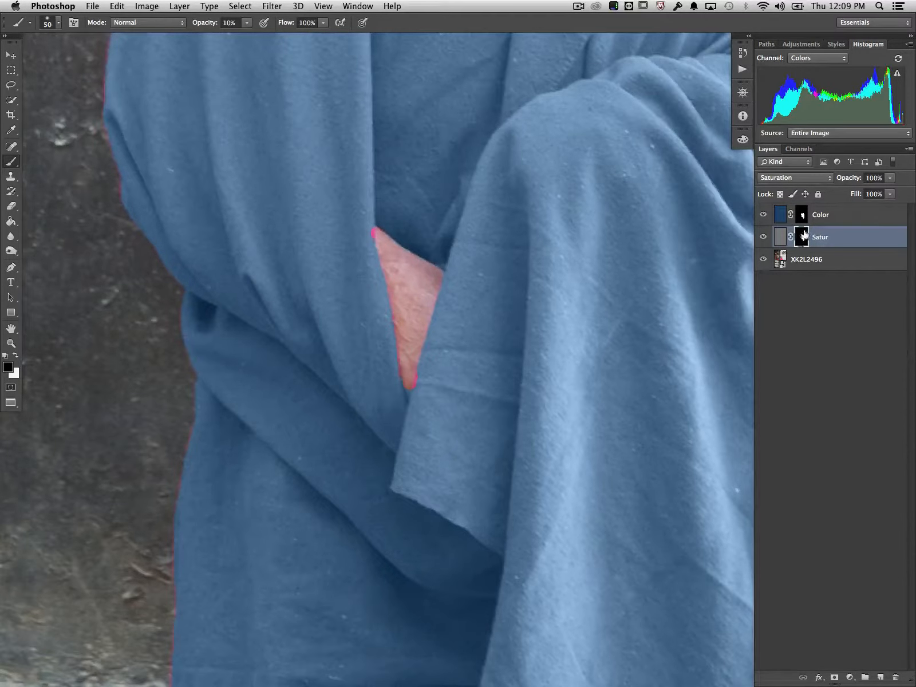
key(bracketleft)
key(bracketleft)
key(bracketleft)
key(bracketleft)
key(bracketleft)
key(bracketleft)
key(bracketleft)
key(bracketleft)
drag(209, 24, 323, 29)
drag(207, 26, 217, 26)
key(x)
drag(417, 387, 421, 368)
Enlarge the brush to 25 px and paint white on the Satur mask along the robe's outer edge beside the dark wall.
scroll(406, 400, up, 3)
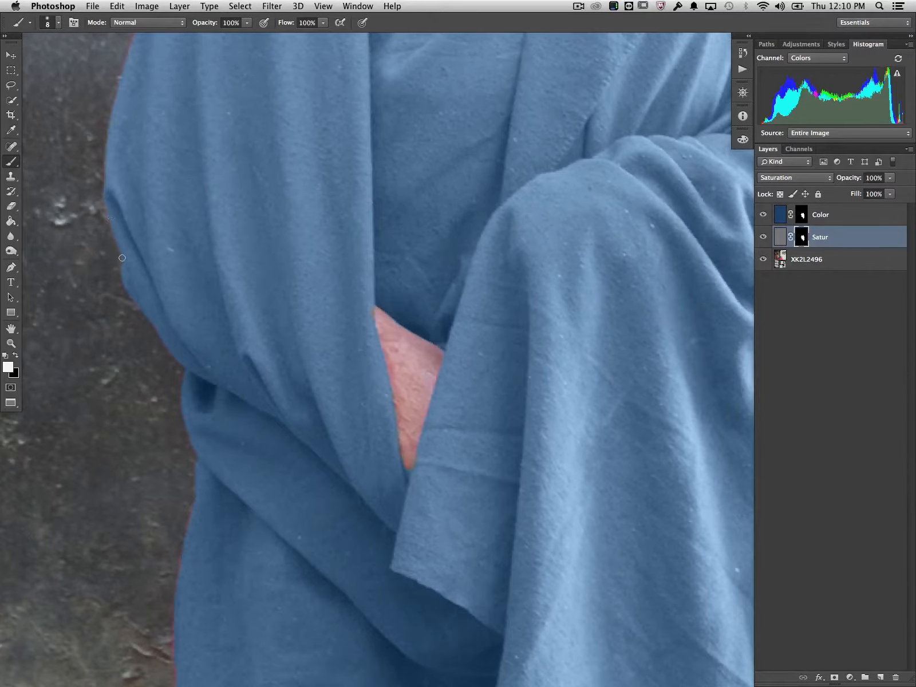
scroll(122, 258, up, 5)
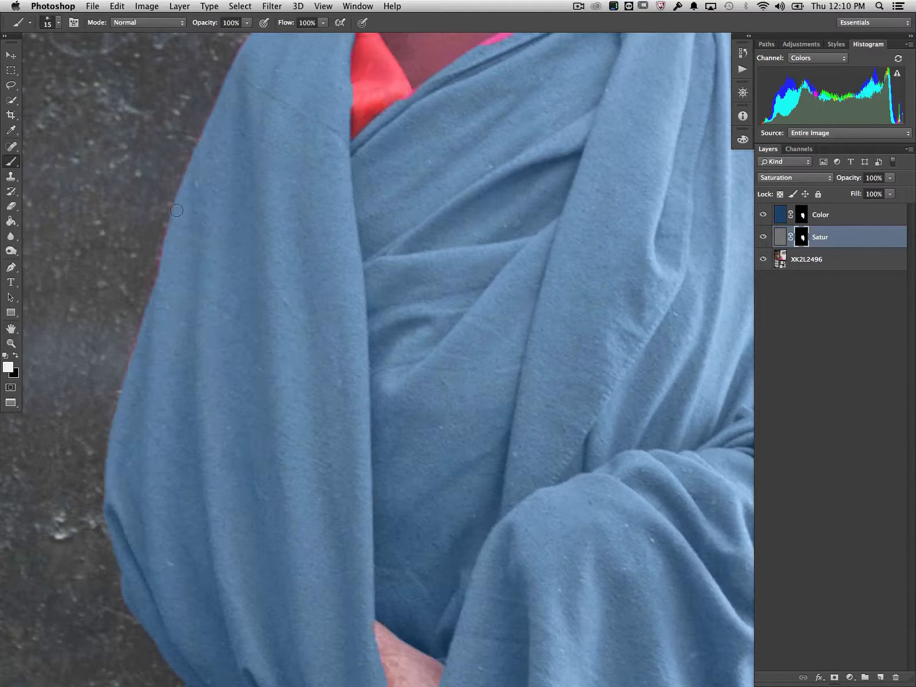
key(bracketright)
drag(142, 347, 133, 384)
scroll(220, 124, up, 3)
scroll(221, 124, up, 4)
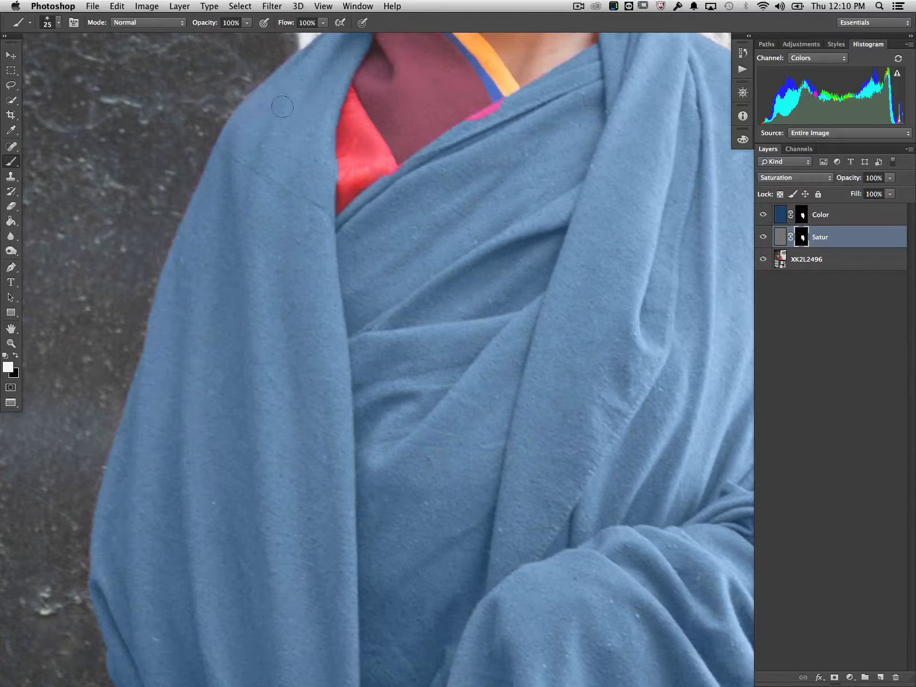
Reduce the brush to 10 px and paint white on the Satur mask over the pink sliver at the neckline below the collar.
scroll(260, 220, up, 10)
scroll(260, 220, down, 2)
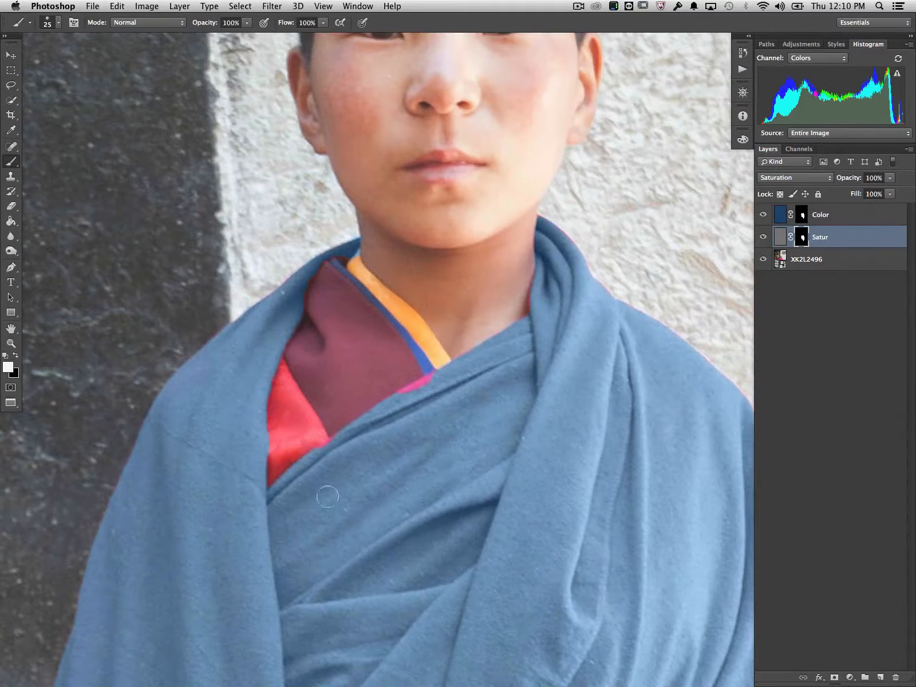
key(bracketleft)
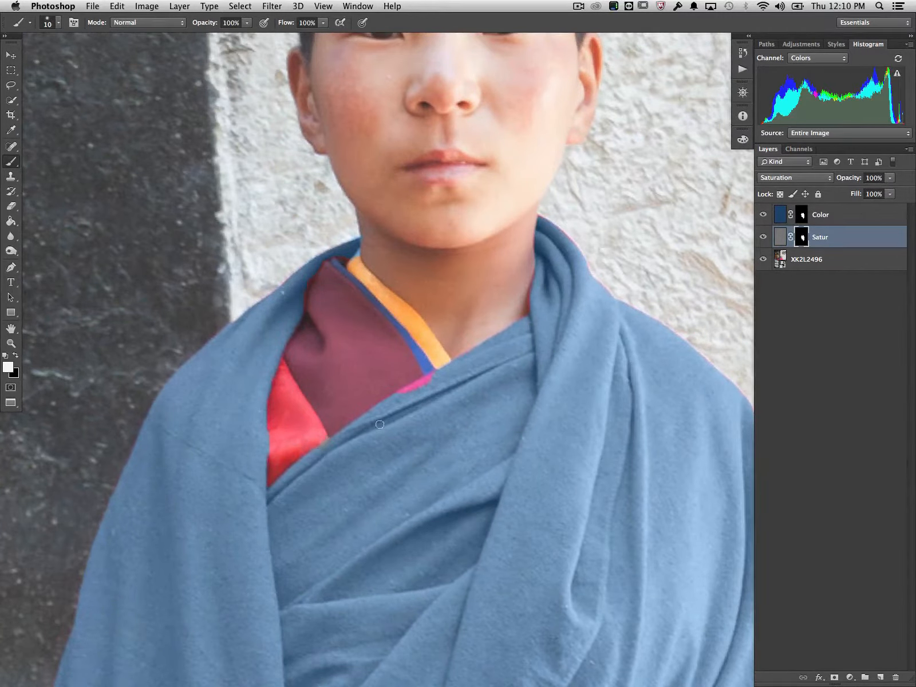
mouse_move(408, 391)
mouse_down()
mouse_move(435, 378)
mouse_move(397, 399)
mouse_move(438, 376)
mouse_up()
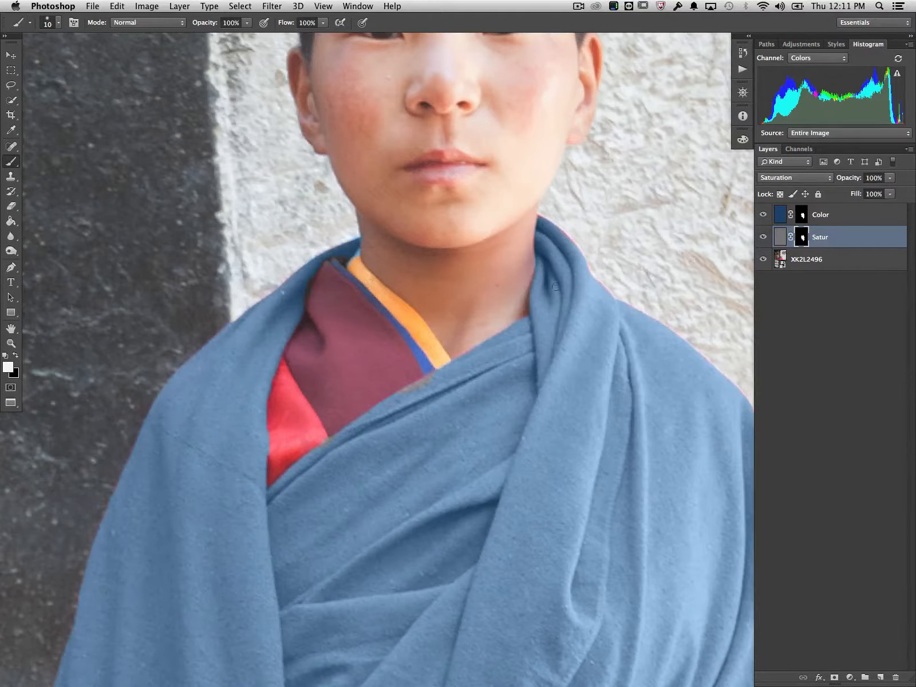
scroll(622, 354, right, 3)
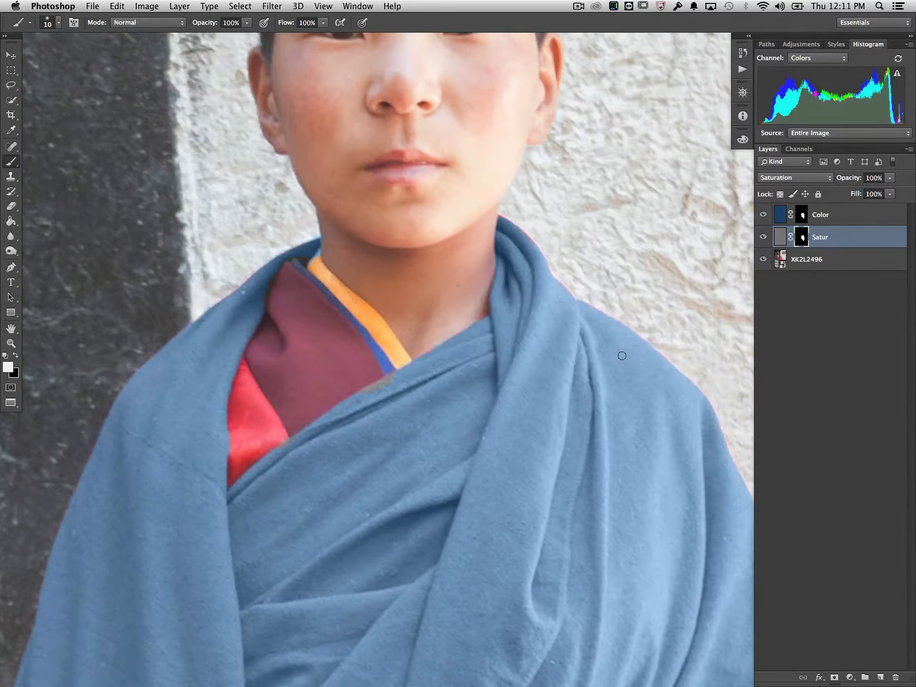
scroll(681, 416, right, 5)
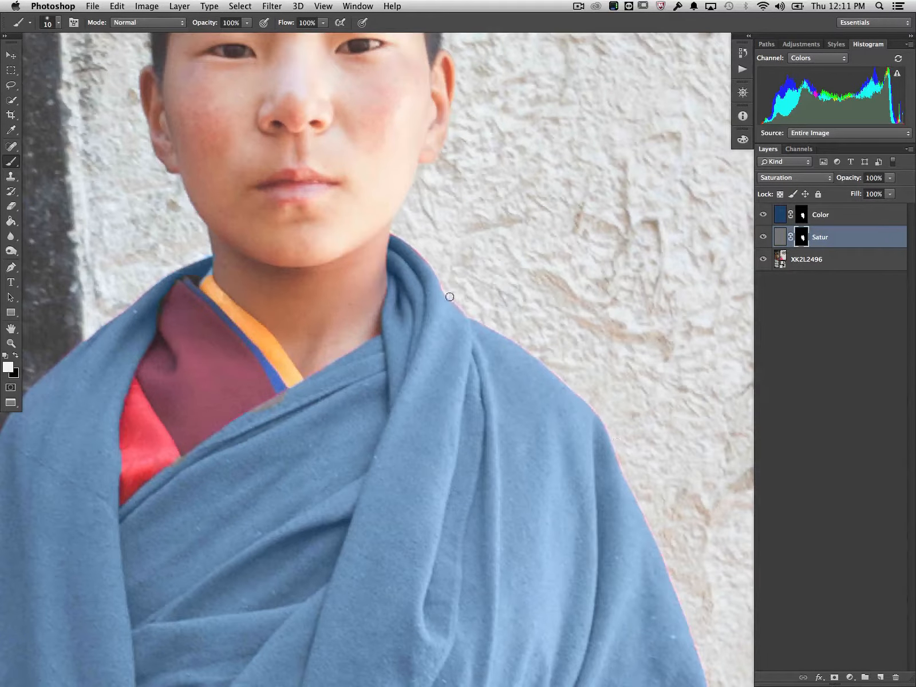
scroll(540, 400, down, 2)
scroll(541, 400, left, 5)
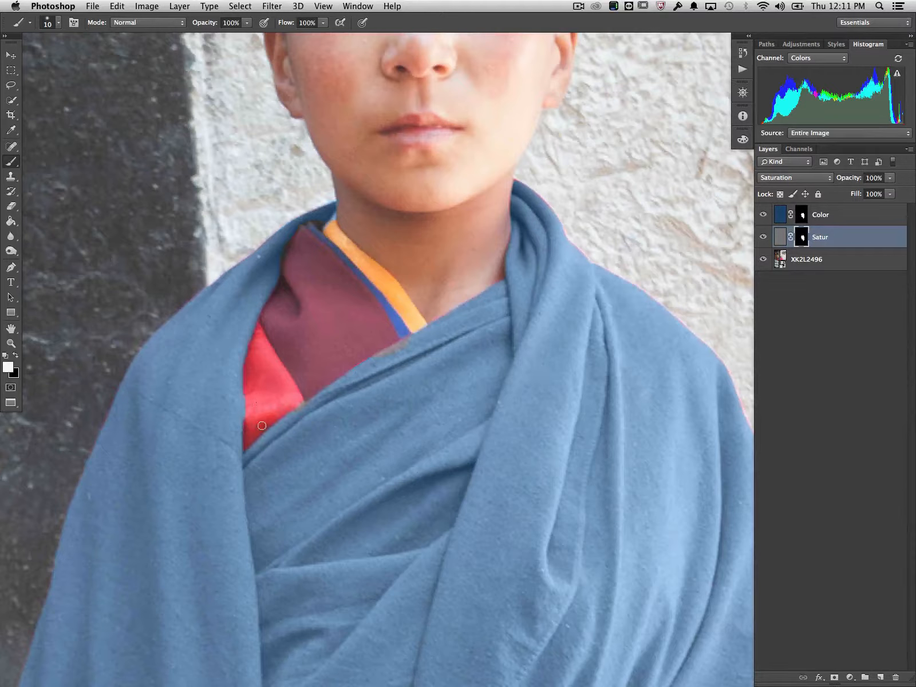
key(x)
key(x)
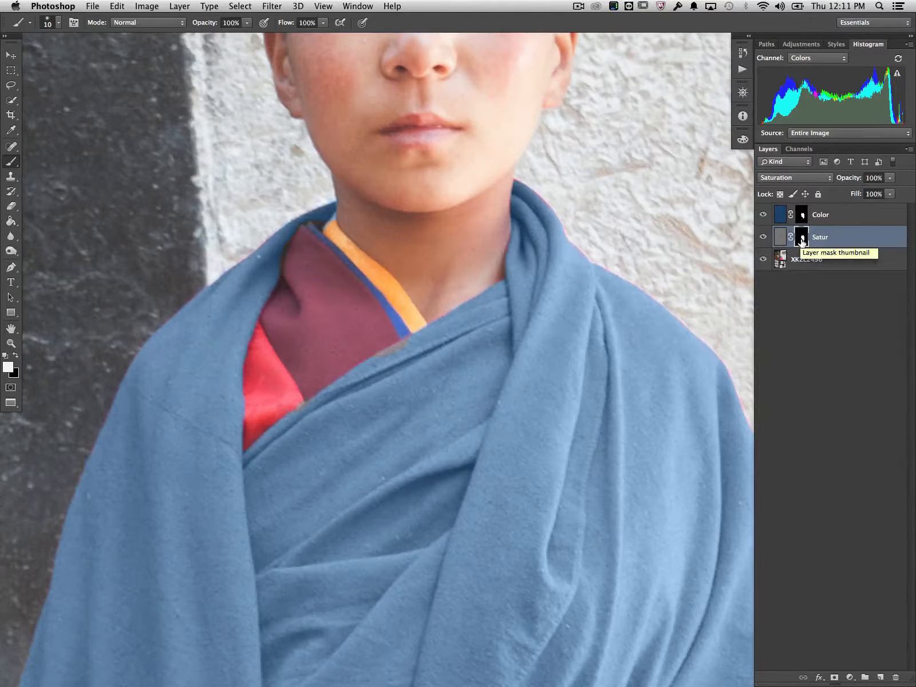
Replace the Color layer's mask with a copy of the Satur layer's mask.
drag(802, 242, 806, 216)
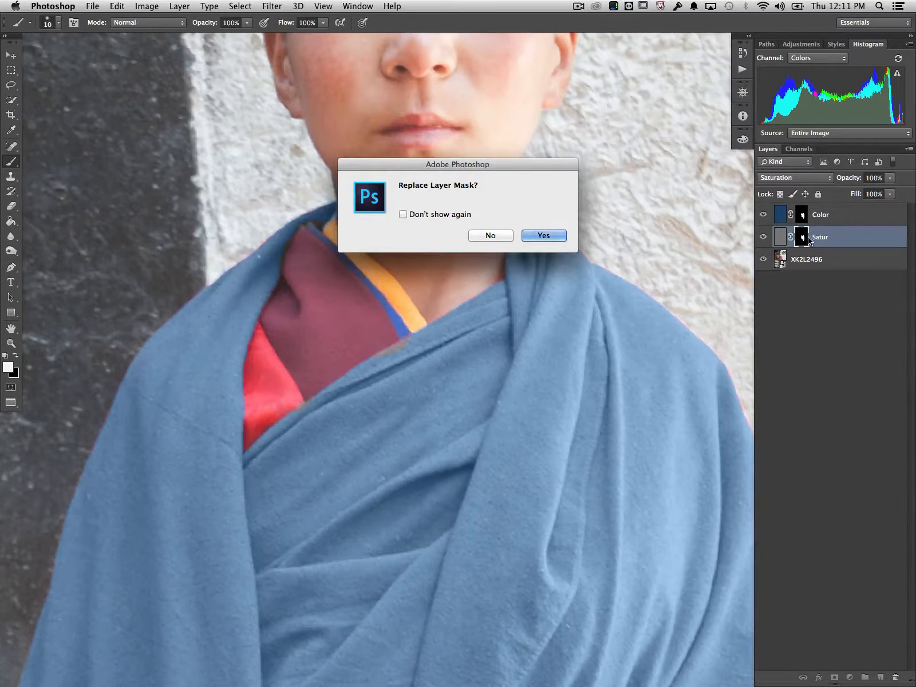
click(537, 236)
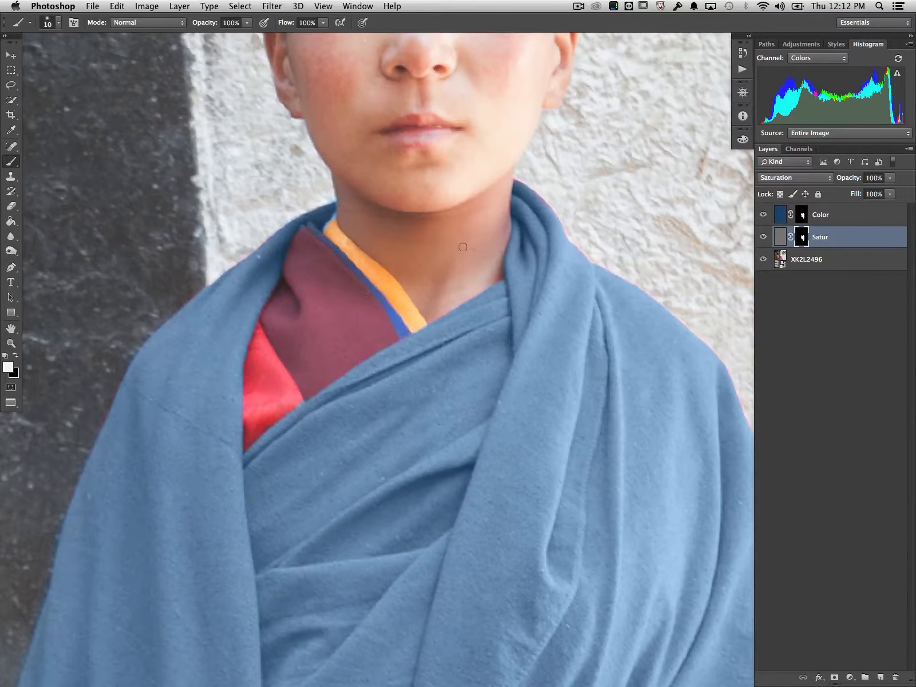
Examine the recolored robe's edges at full view and up close, around the collar, shoulders and sleeve.
scroll(413, 360, down, 4)
scroll(413, 360, left, 3)
scroll(413, 359, left, 1)
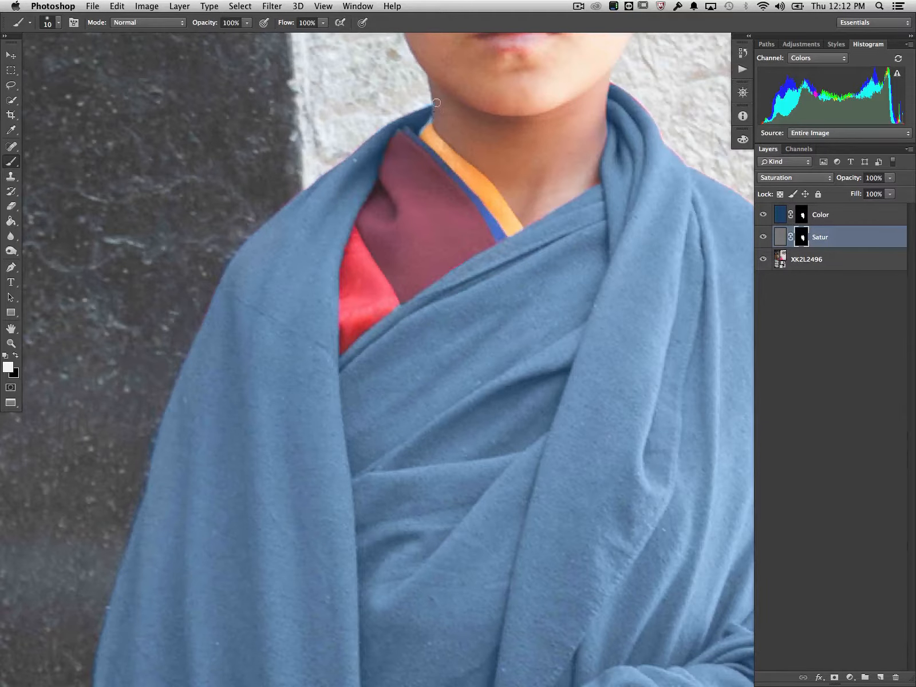
scroll(419, 148, up, 10)
scroll(420, 149, right, 5)
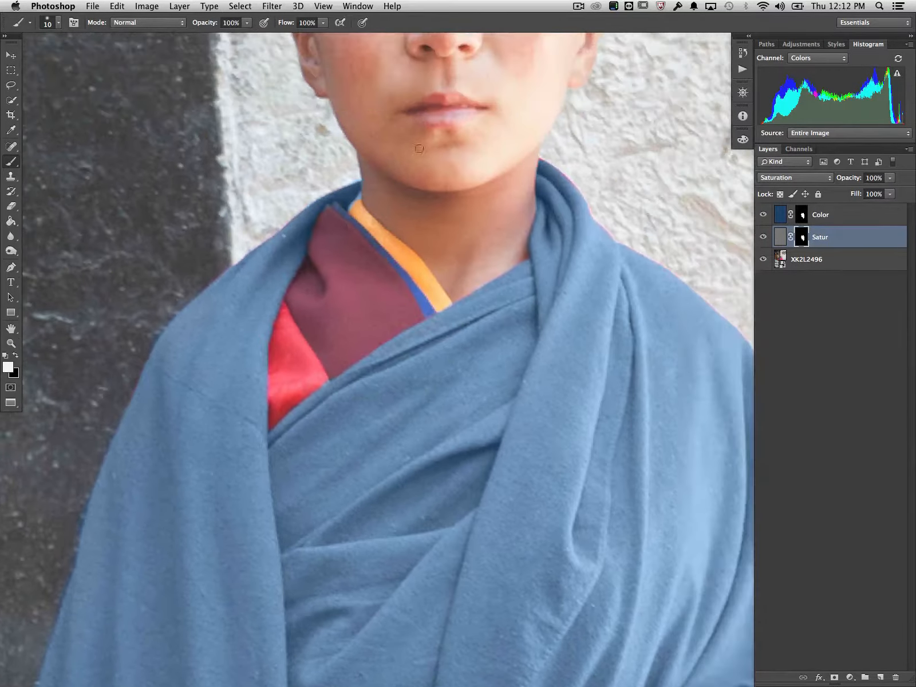
key(super+0)
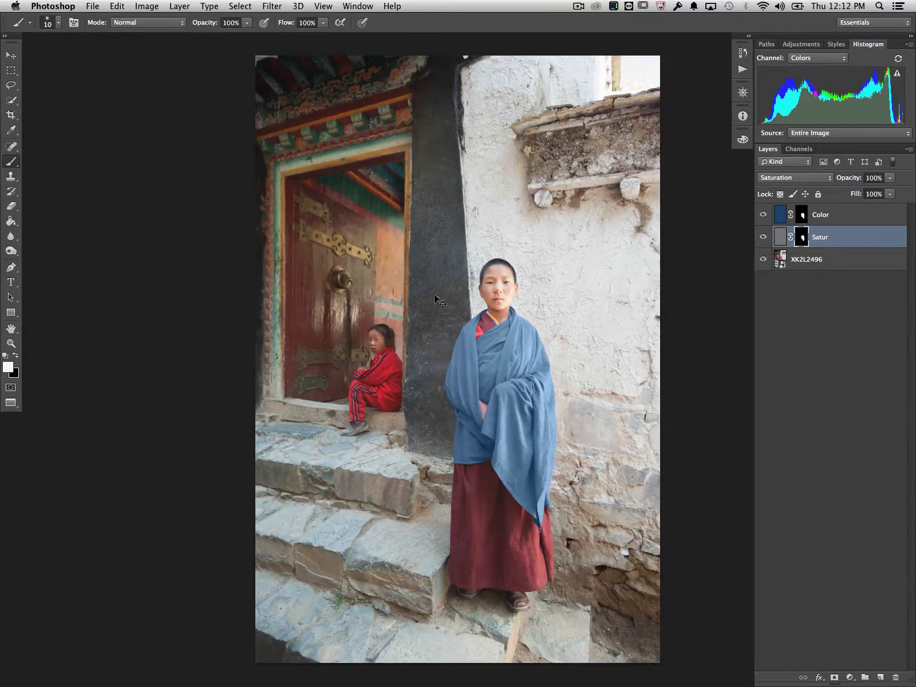
key(super+1)
key(super+plus)
key(super+plus)
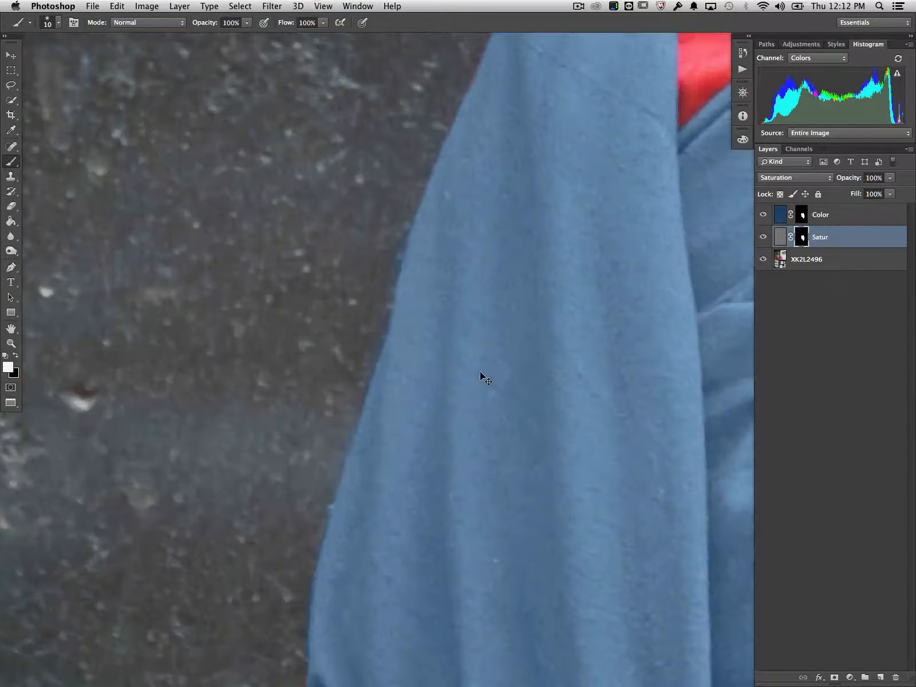
key(super+minus)
scroll(481, 372, right, 20)
scroll(481, 373, up, 10)
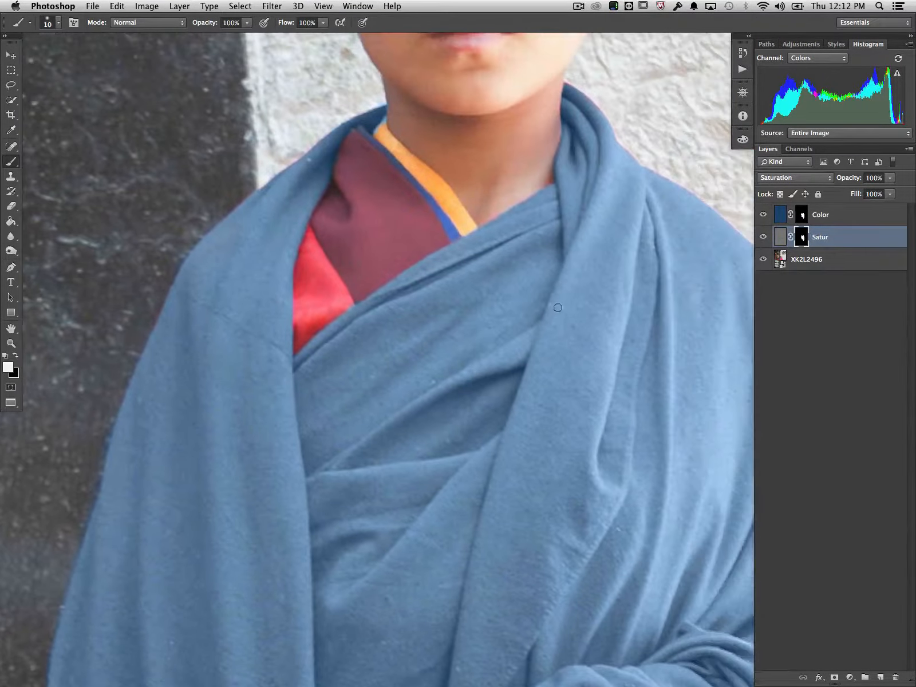
click(802, 216)
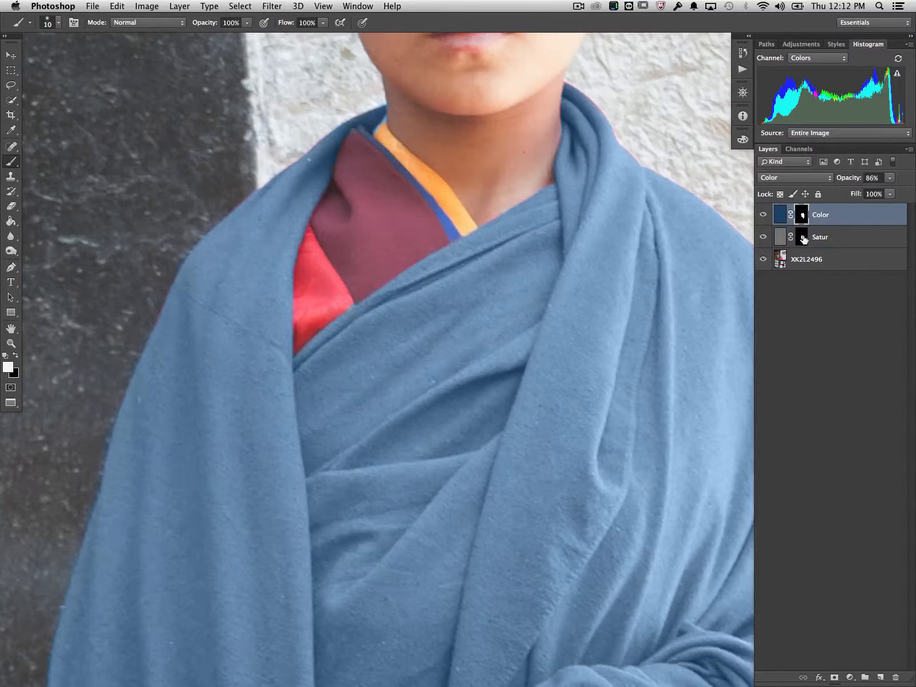
click(804, 240)
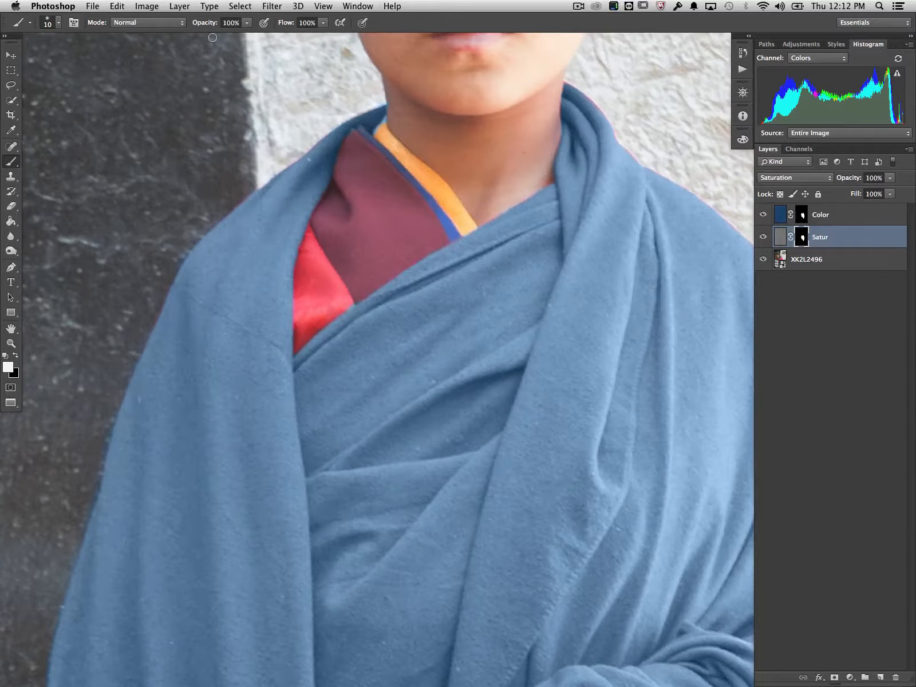
click(239, 4)
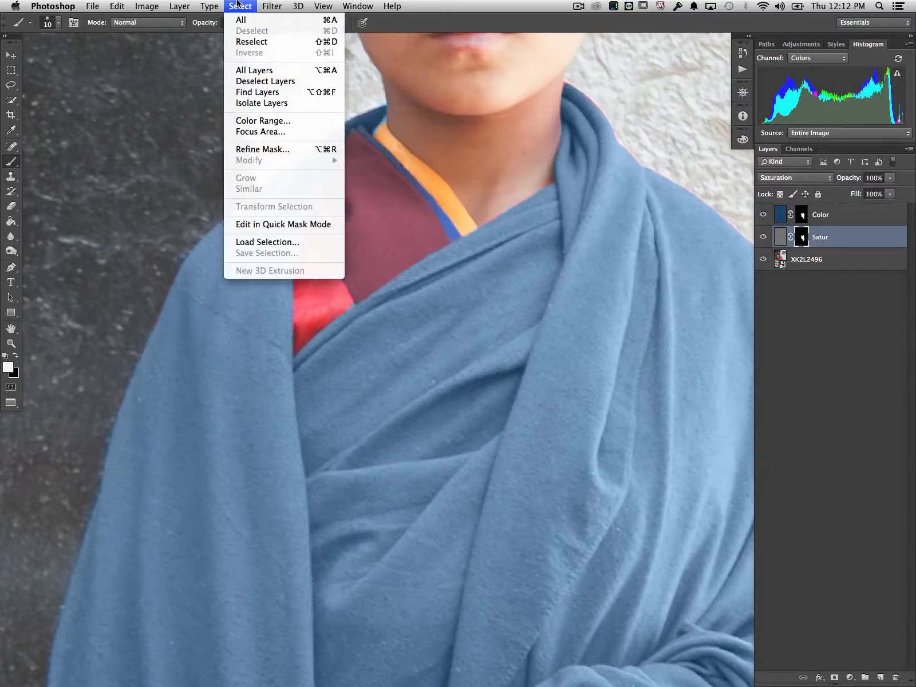
click(239, 150)
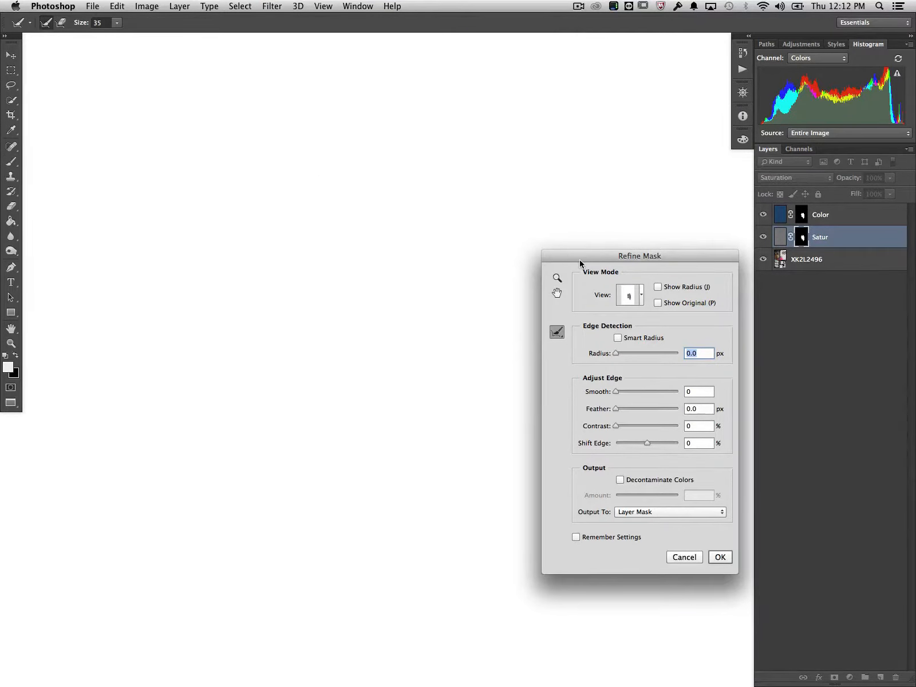
drag(580, 263, 157, 277)
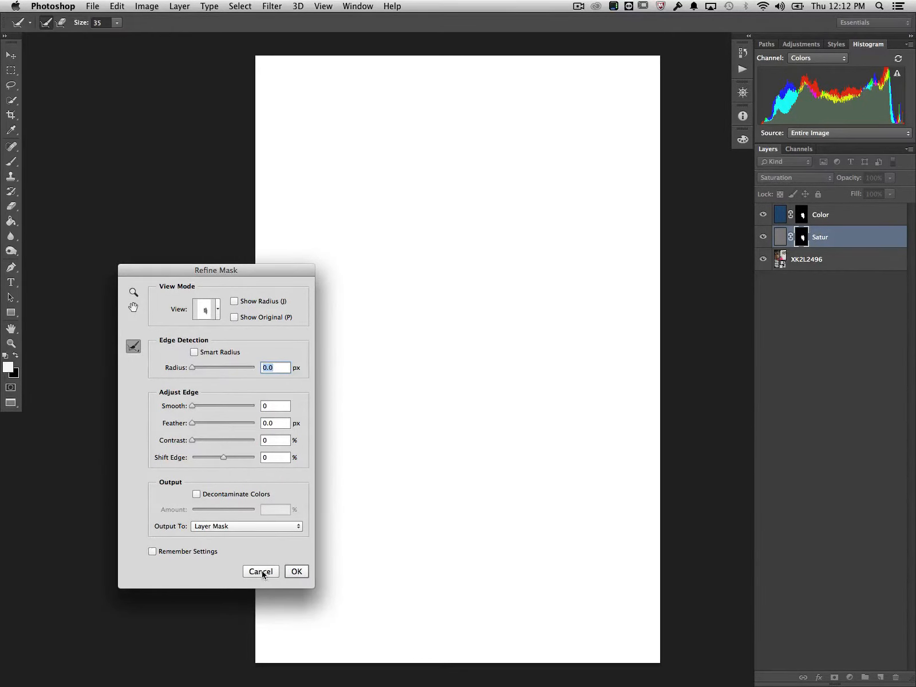
click(203, 296)
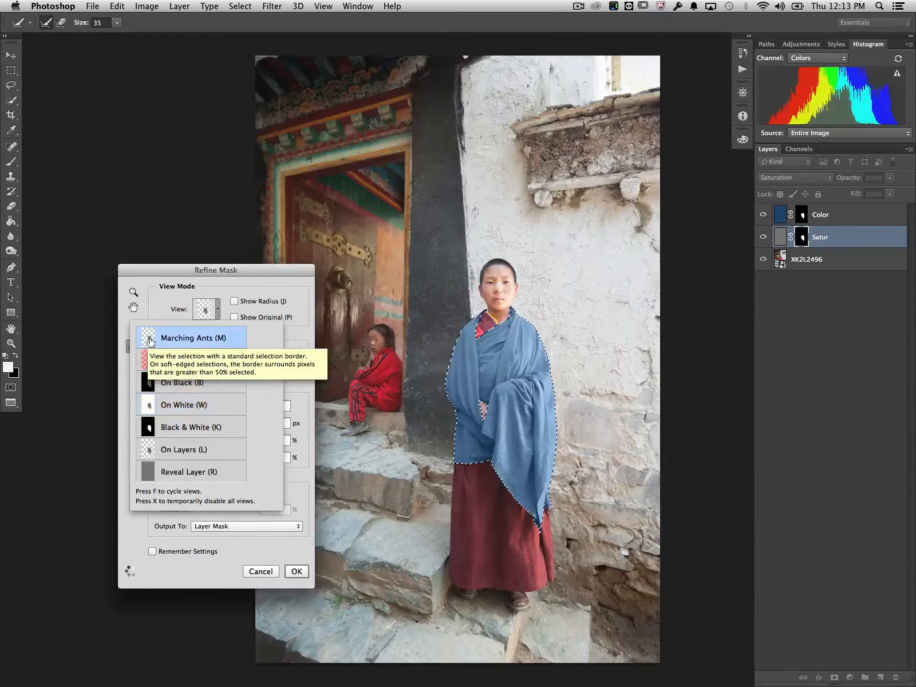
click(160, 523)
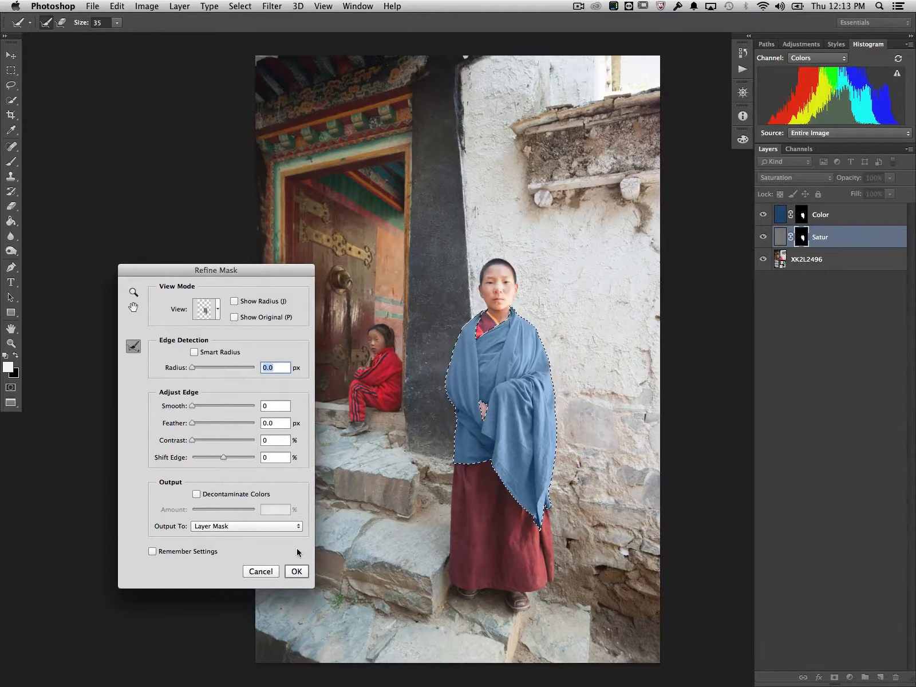
click(262, 571)
Load the Color layer's mask as a selection and start Refine Edge on it.
click(819, 258)
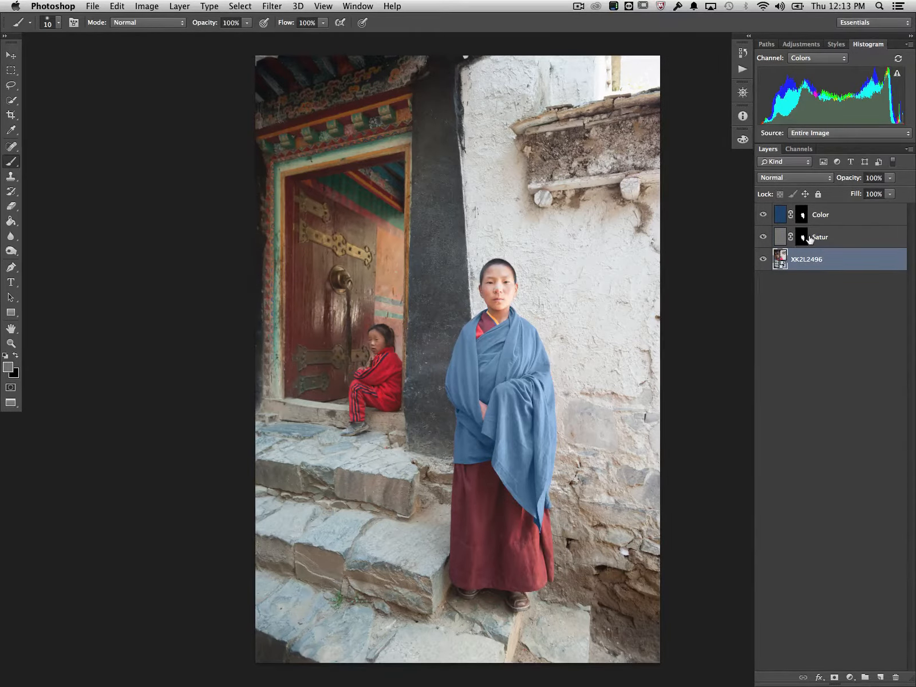
click(808, 239)
click(802, 216)
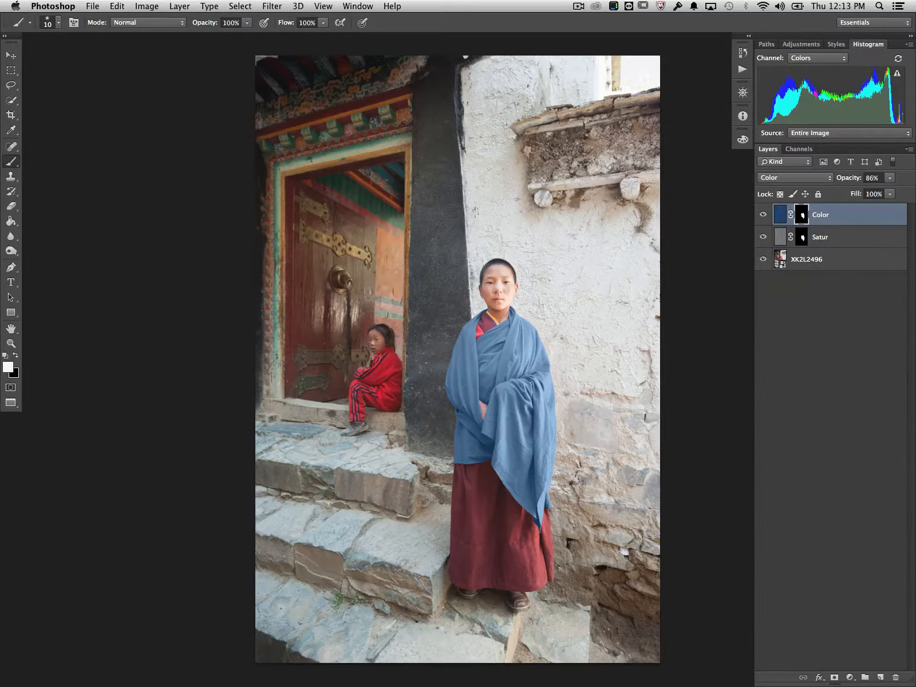
super+click(800, 221)
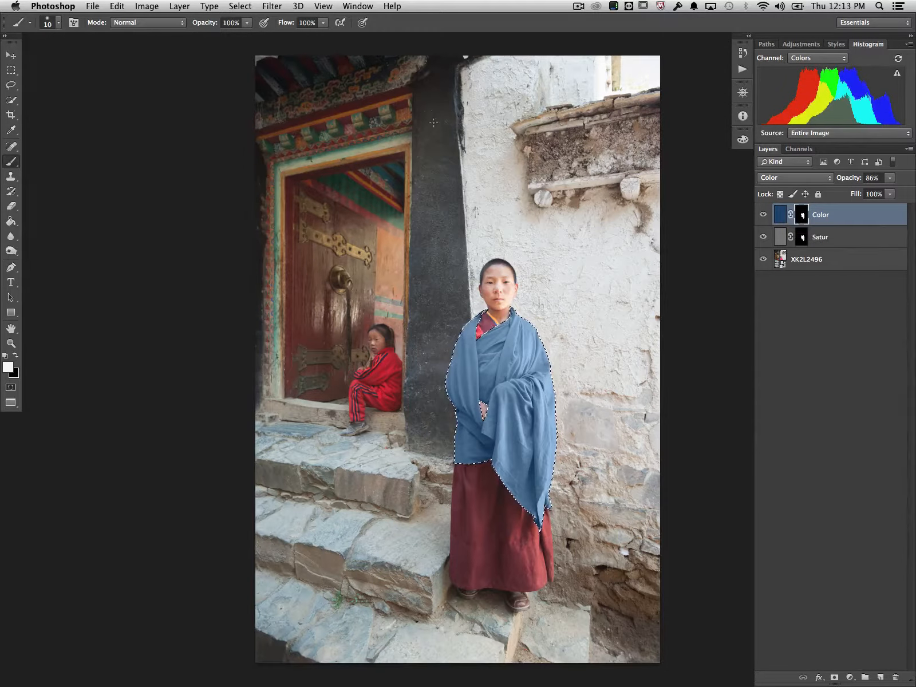
click(180, 5)
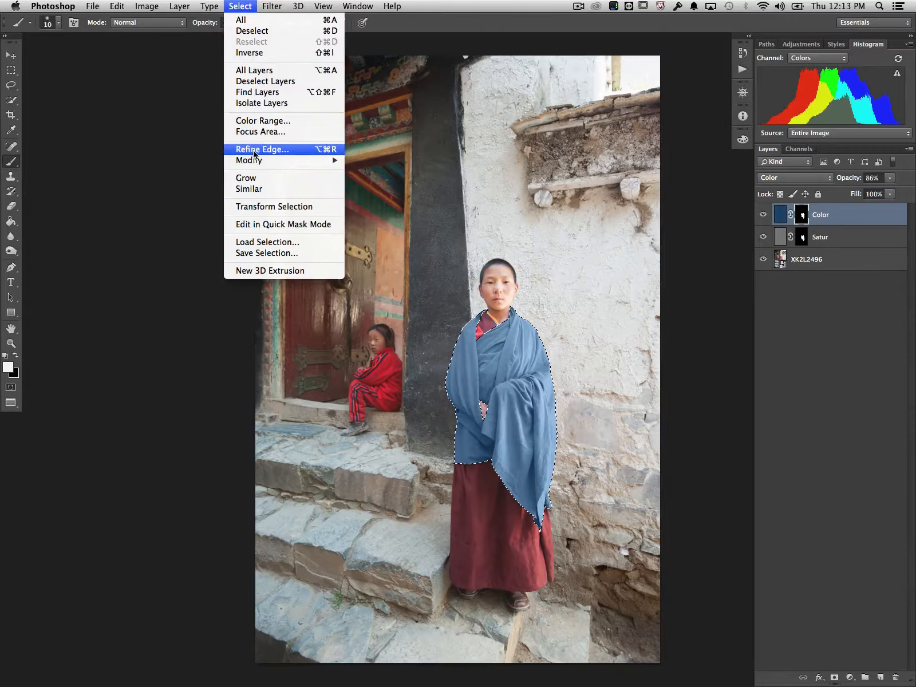
click(255, 150)
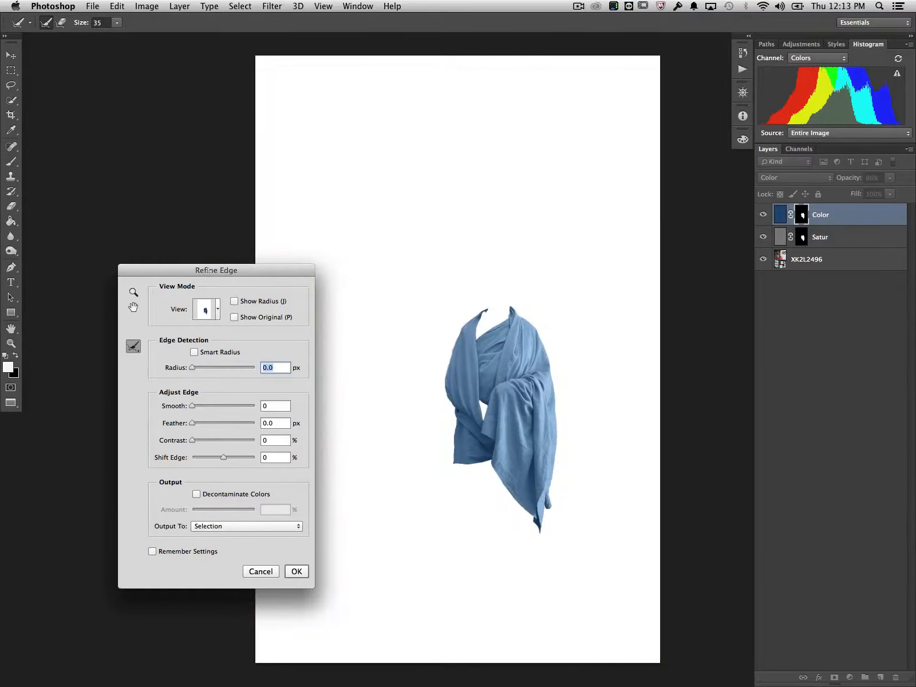
Preview the robe's selection edge up close with the Show Radius and Show Original options.
drag(251, 273, 282, 240)
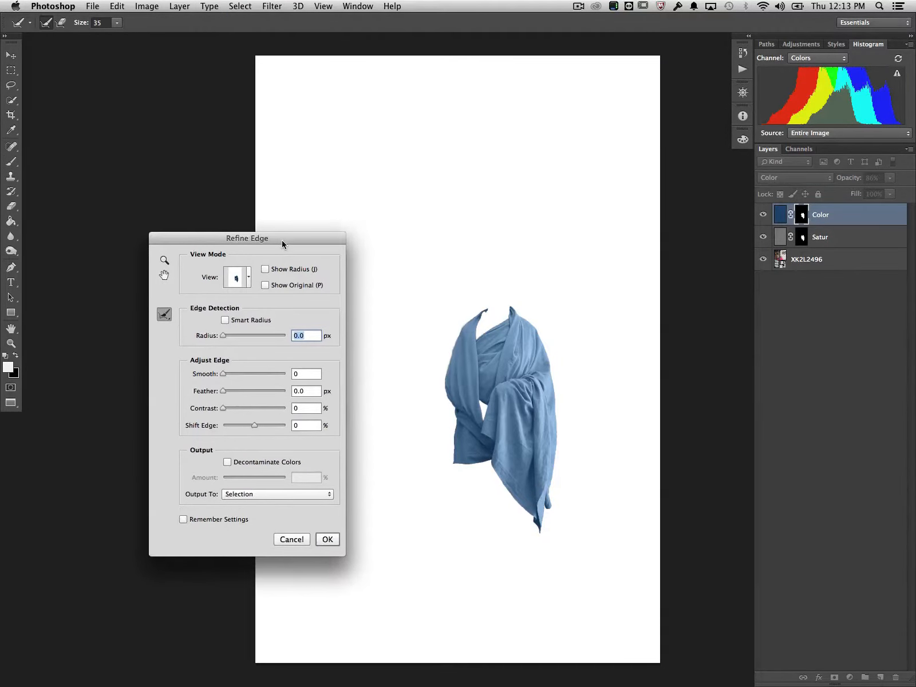
key(super+plus)
key(super+plus)
key(super+plus)
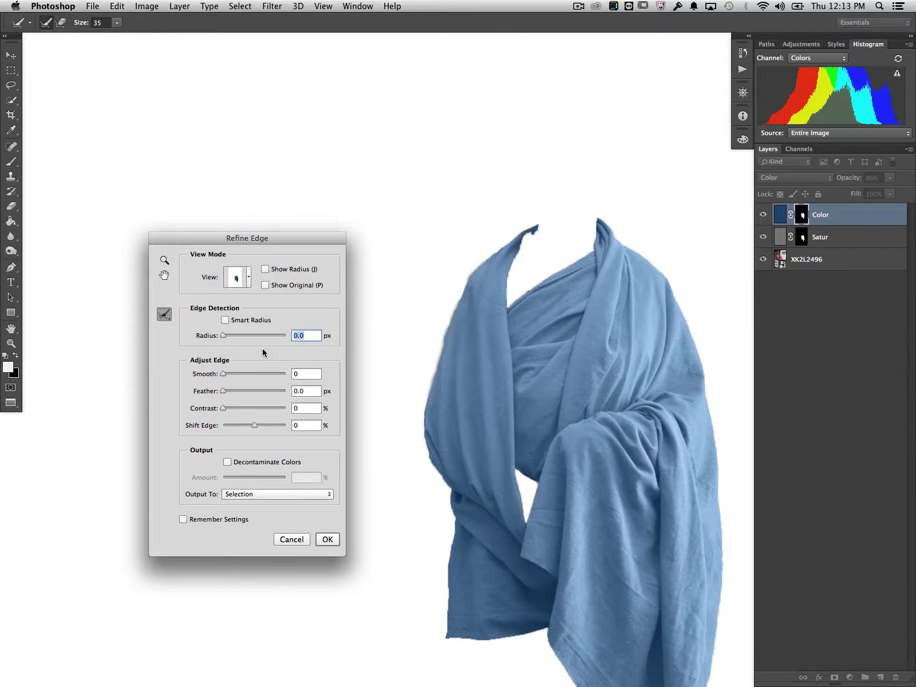
drag(261, 238, 322, 181)
click(323, 213)
click(323, 213)
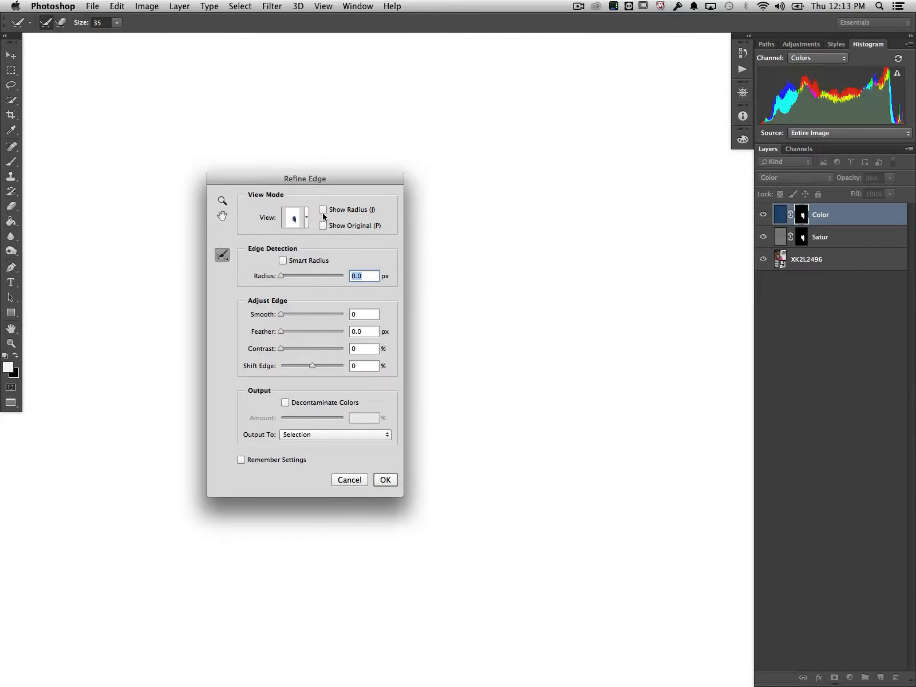
click(323, 226)
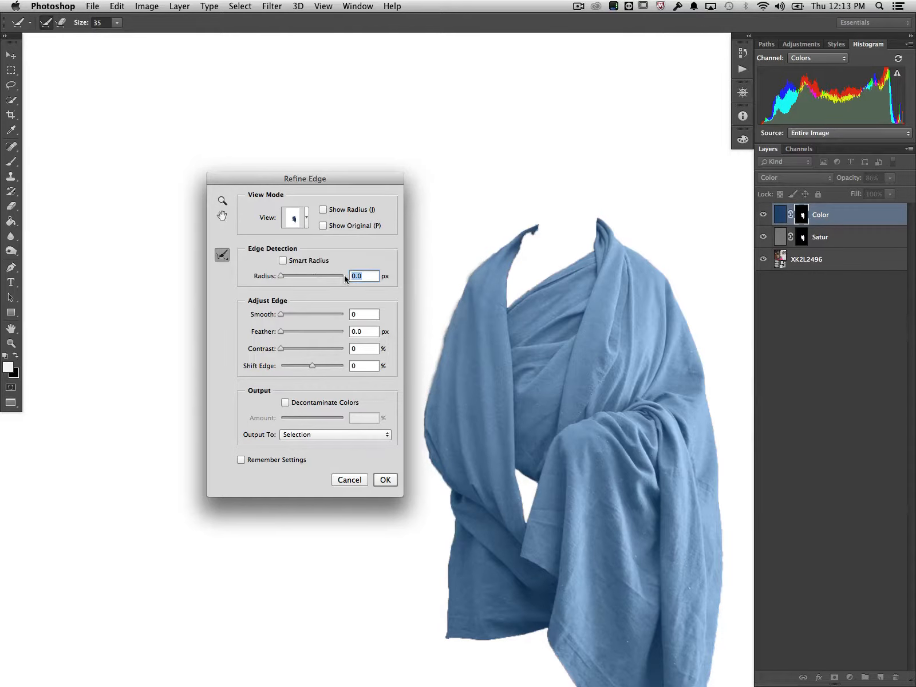
Try Smart Radius with a 12.5 px edge detection radius, and return the radius to 0 with Smart Radius off.
click(283, 261)
drag(283, 278, 304, 279)
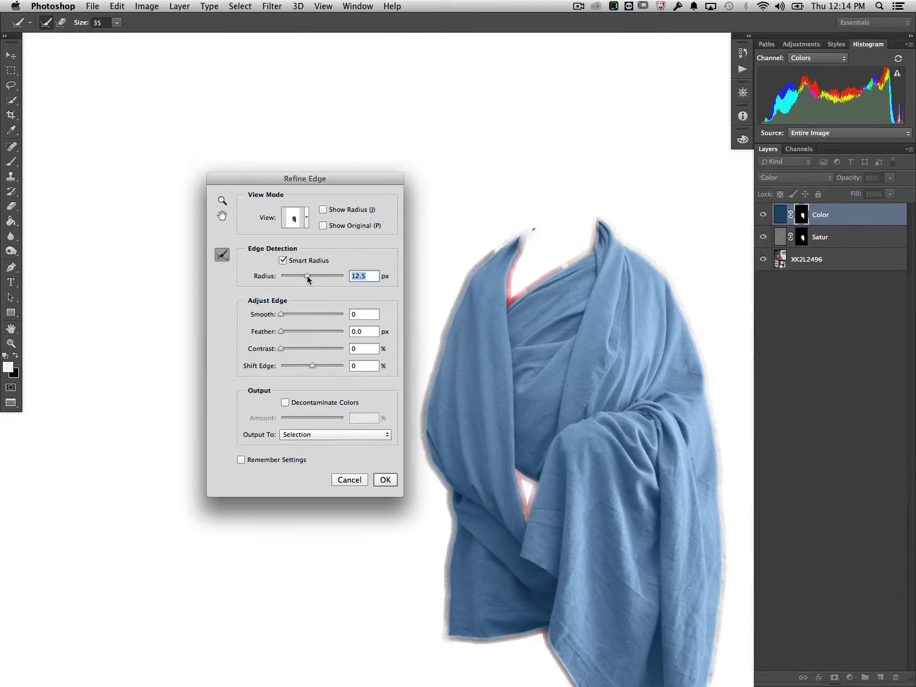
drag(307, 279, 267, 278)
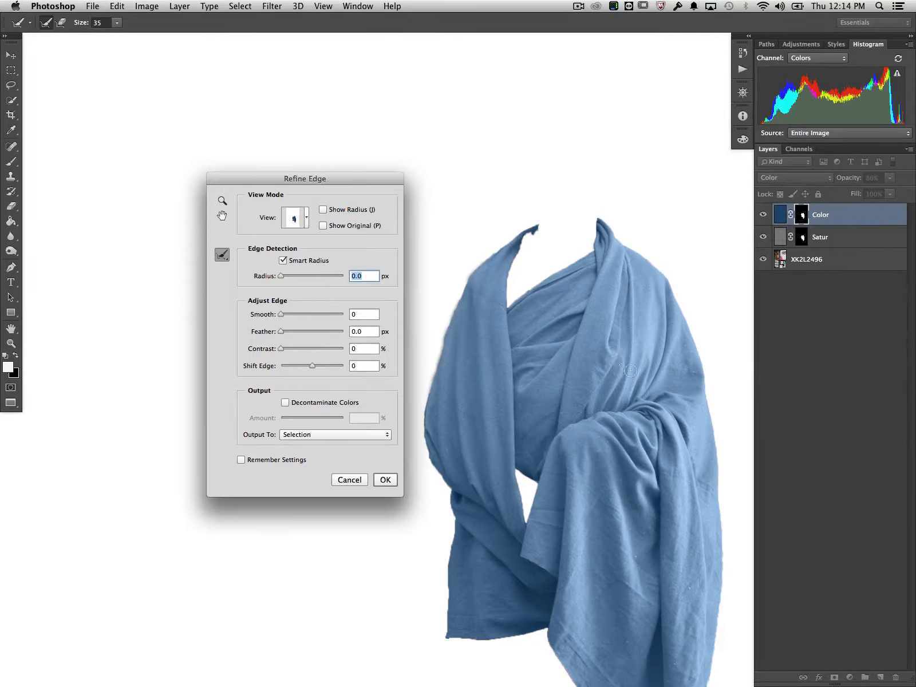
mouse_move(278, 275)
mouse_down()
mouse_move(293, 277)
mouse_move(270, 288)
mouse_up()
click(283, 260)
Set the Smooth amount of the robe's selection edge to 100.
drag(283, 316, 355, 322)
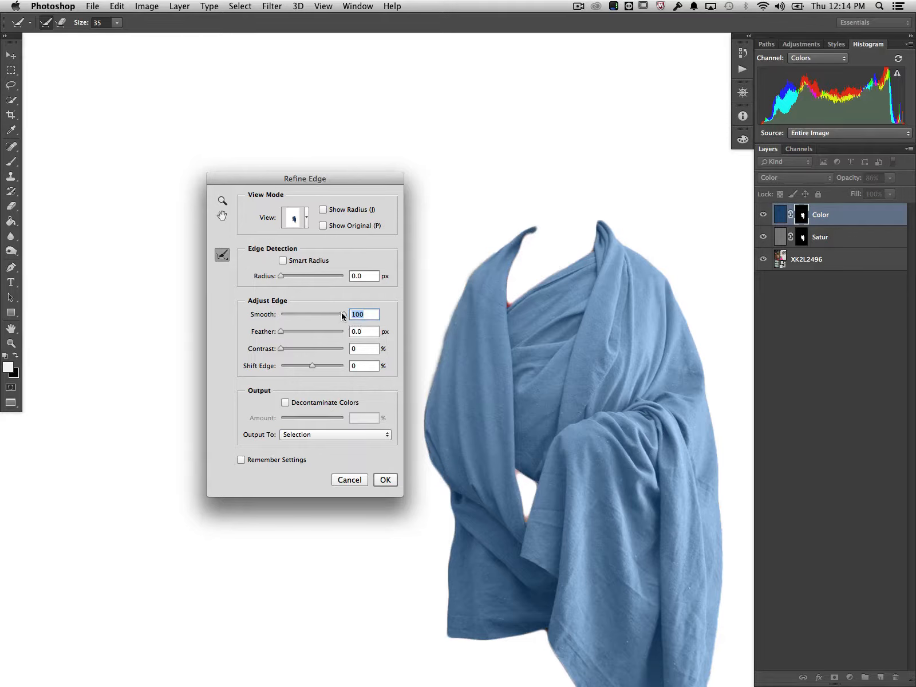
drag(343, 314, 415, 319)
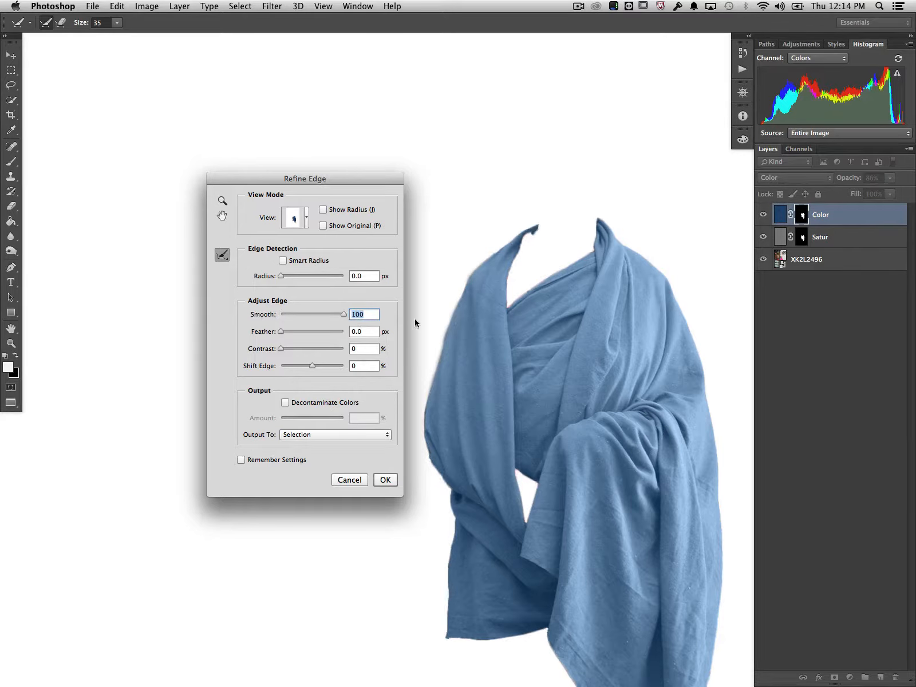